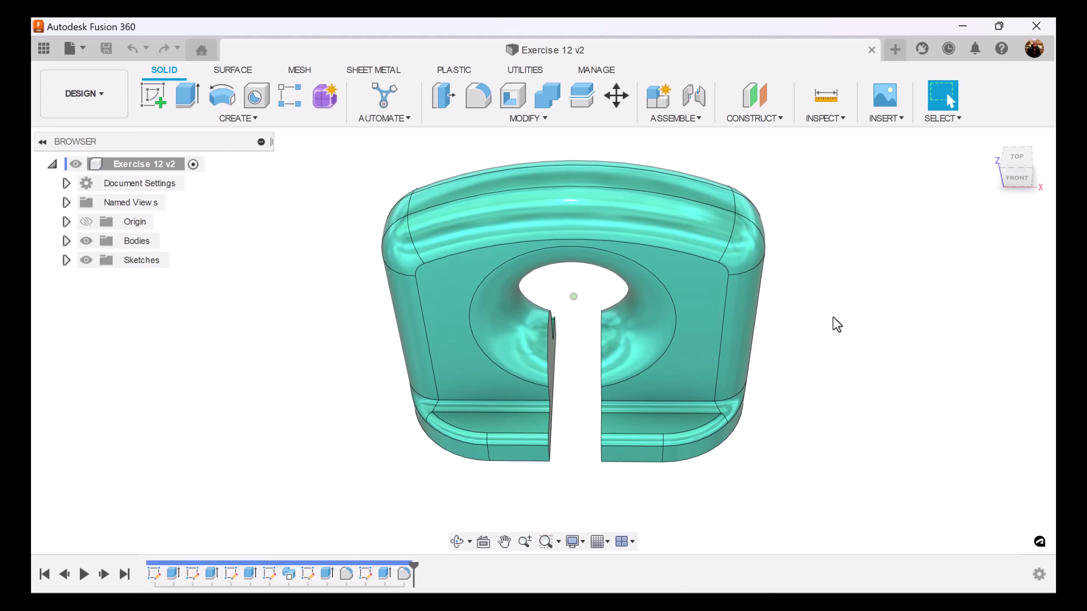
# Start a new blank design and add a new component under the root
pyautogui.click(894, 49)
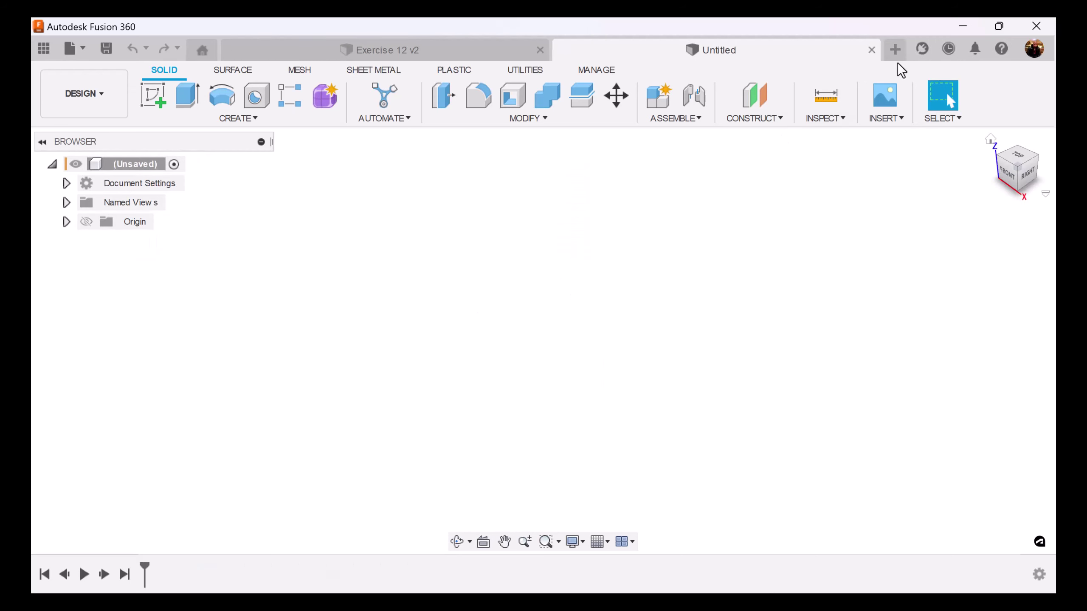
pyautogui.rightClick(151, 164)
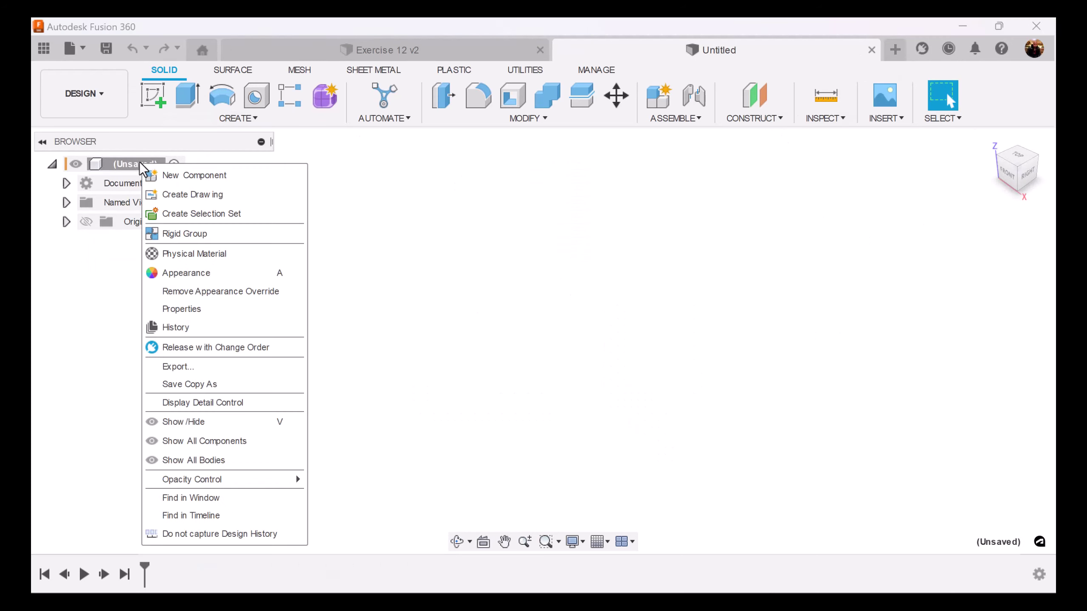
pyautogui.click(184, 176)
pyautogui.click(963, 497)
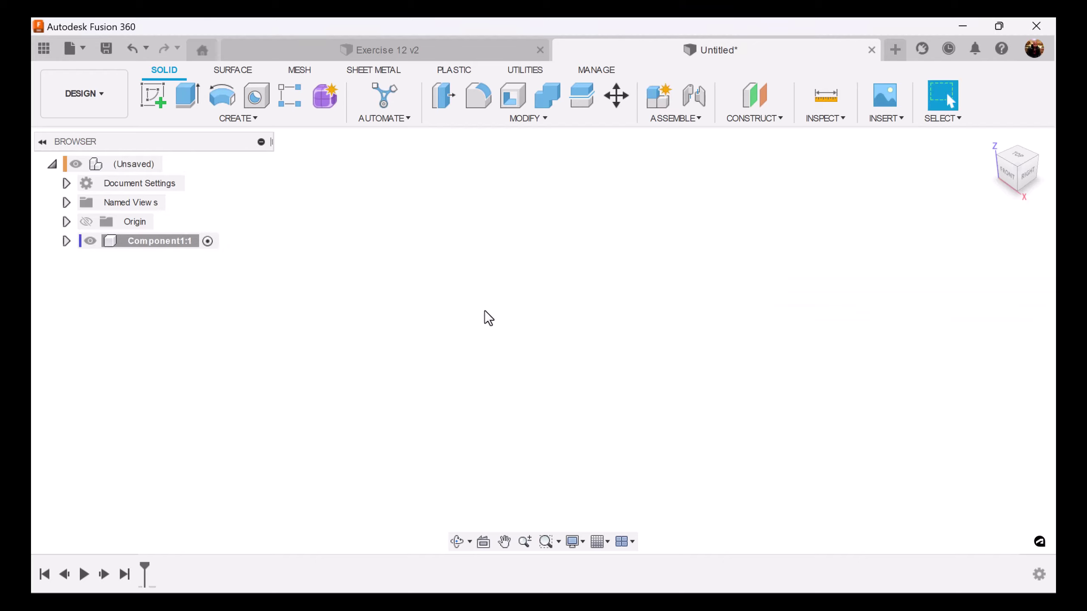
# Sketch on the ground plane and draw a centre rectangle anchored at the origin
pyautogui.click(1018, 154)
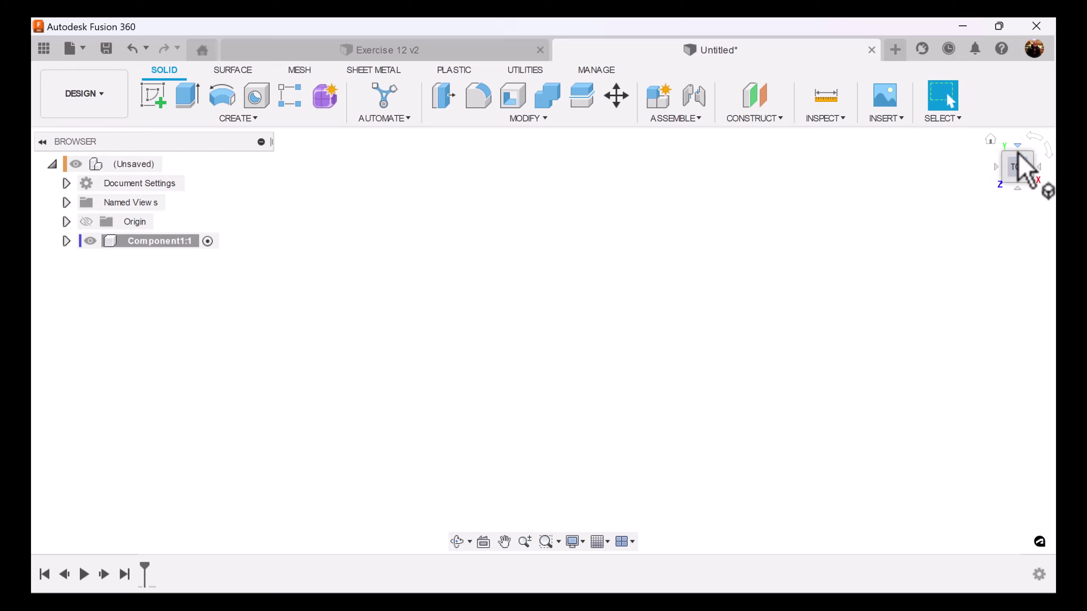
pyautogui.click(171, 104)
pyautogui.click(603, 300)
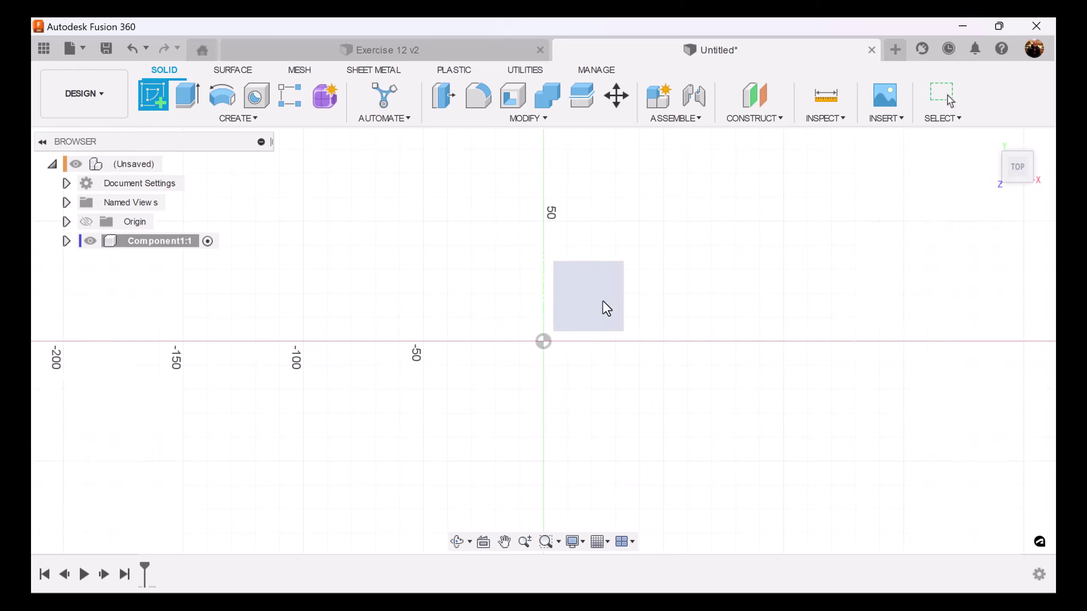
pyautogui.click(239, 118)
pyautogui.moveTo(188, 155)
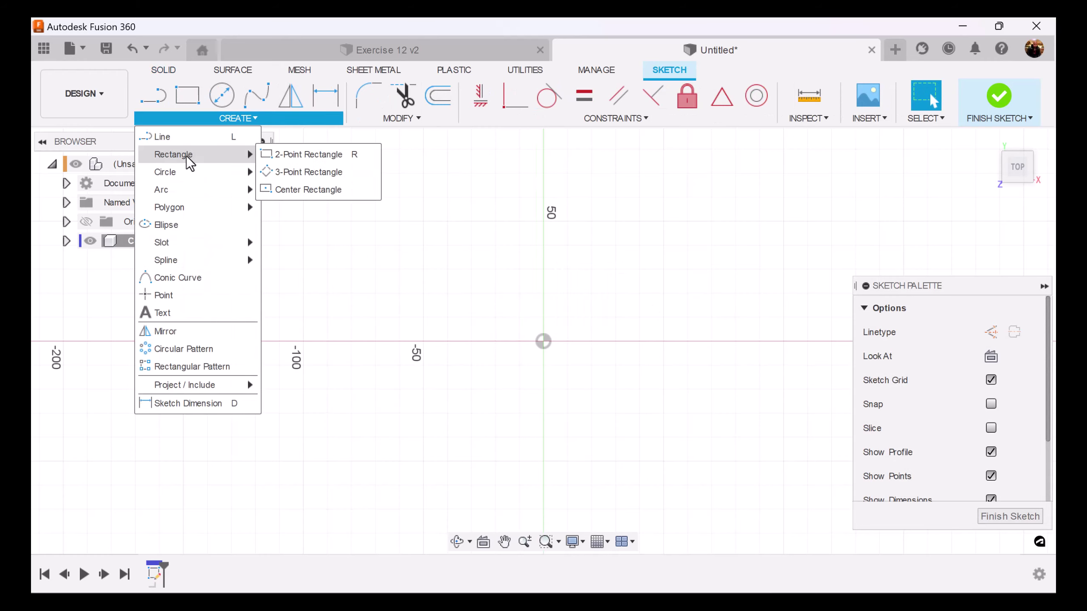
pyautogui.click(291, 187)
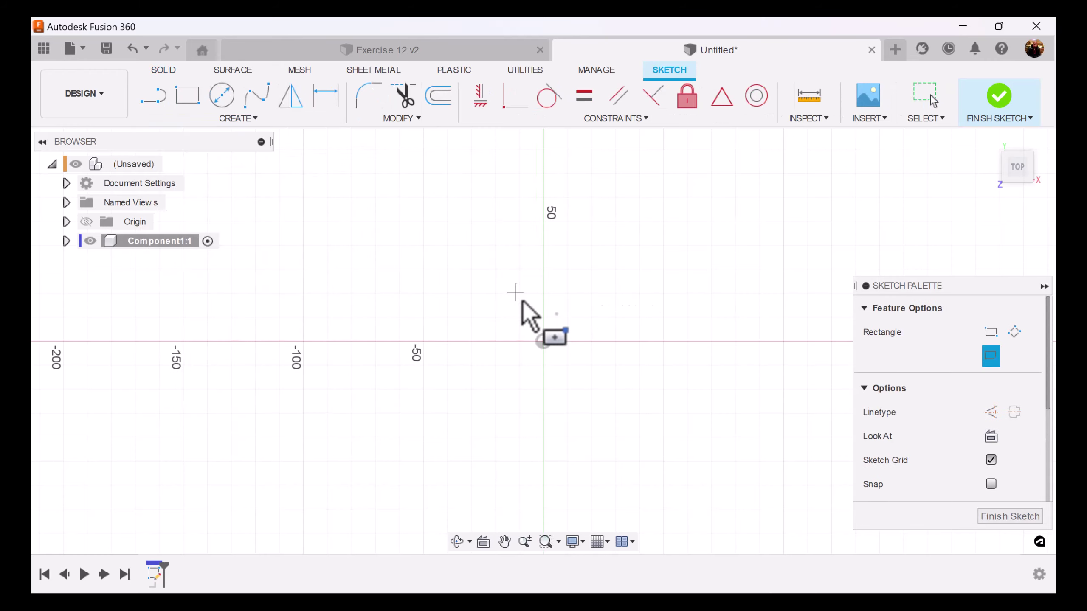
pyautogui.click(544, 341)
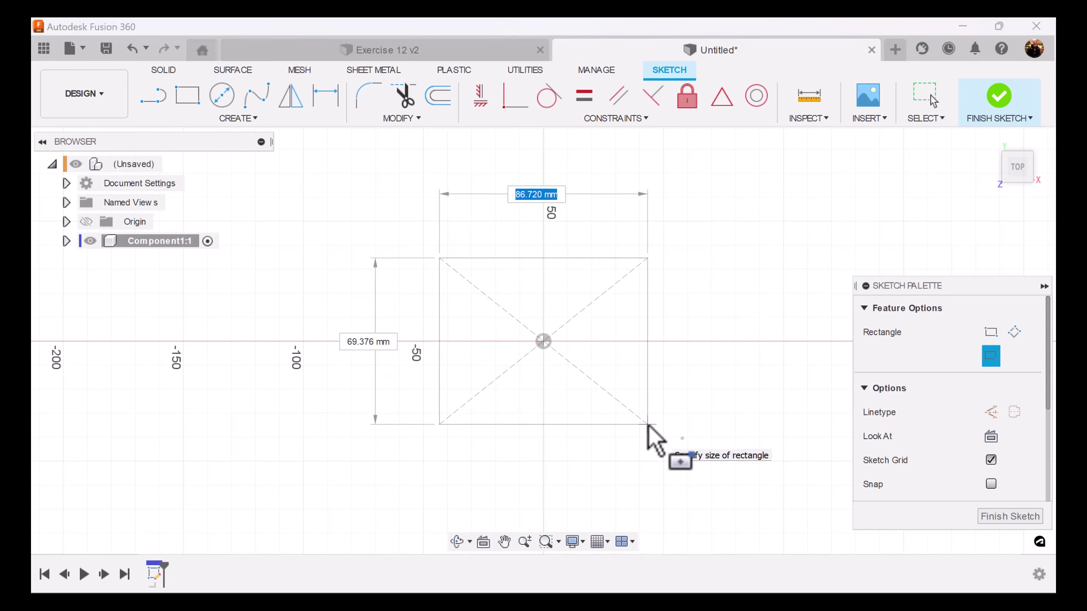
pyautogui.write('2000')
pyautogui.press('Tab')
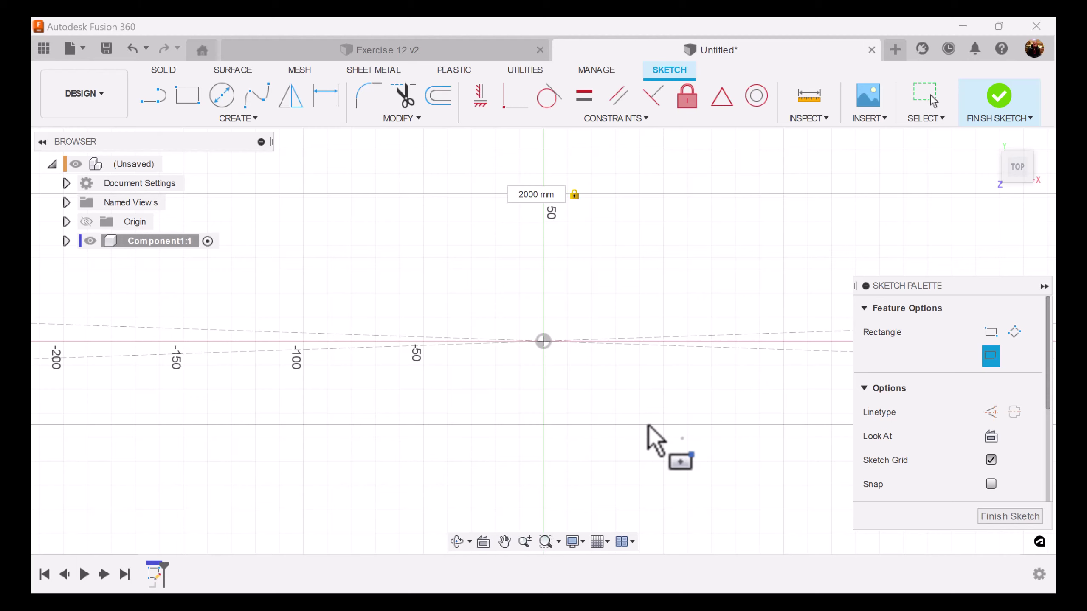
pyautogui.press('Return')
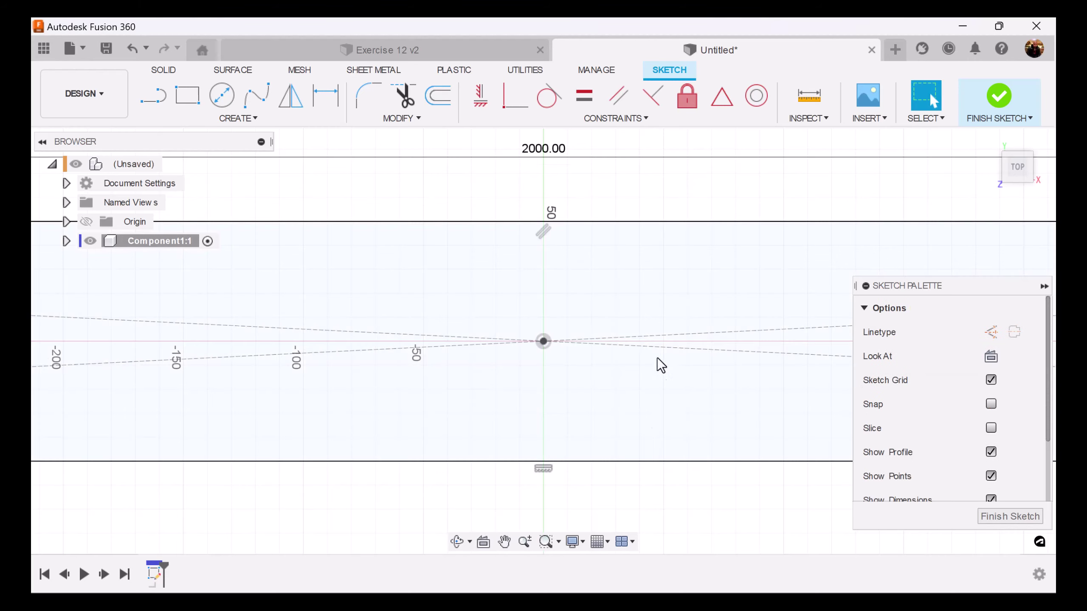
# Correct the rectangle's width dimension to 200 and finish the sketch
pyautogui.doubleClick(548, 150)
pyautogui.write('2')
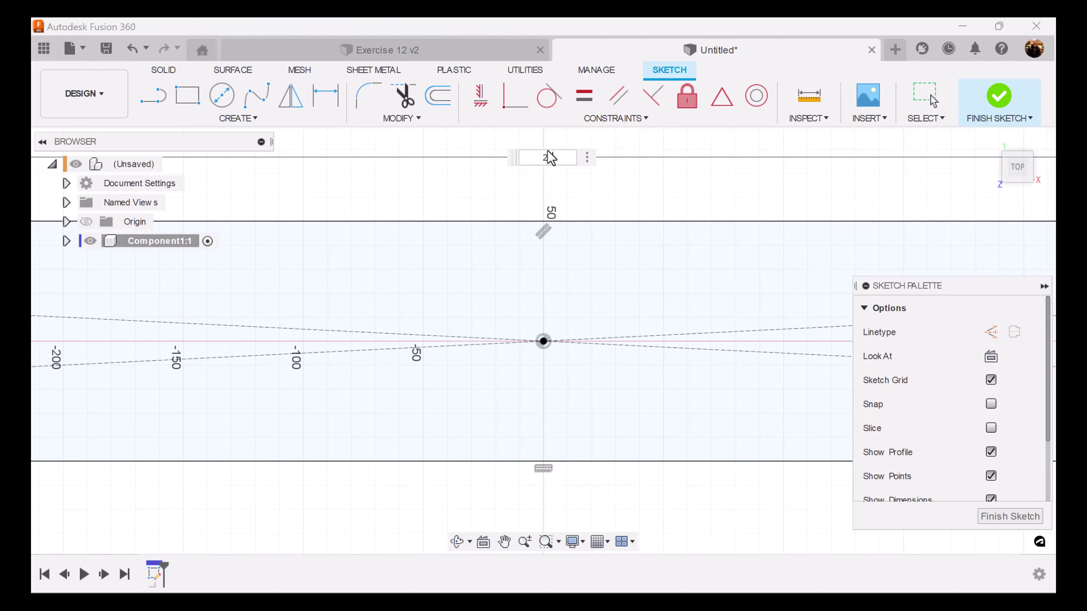
pyautogui.write('00')
pyautogui.press('Return')
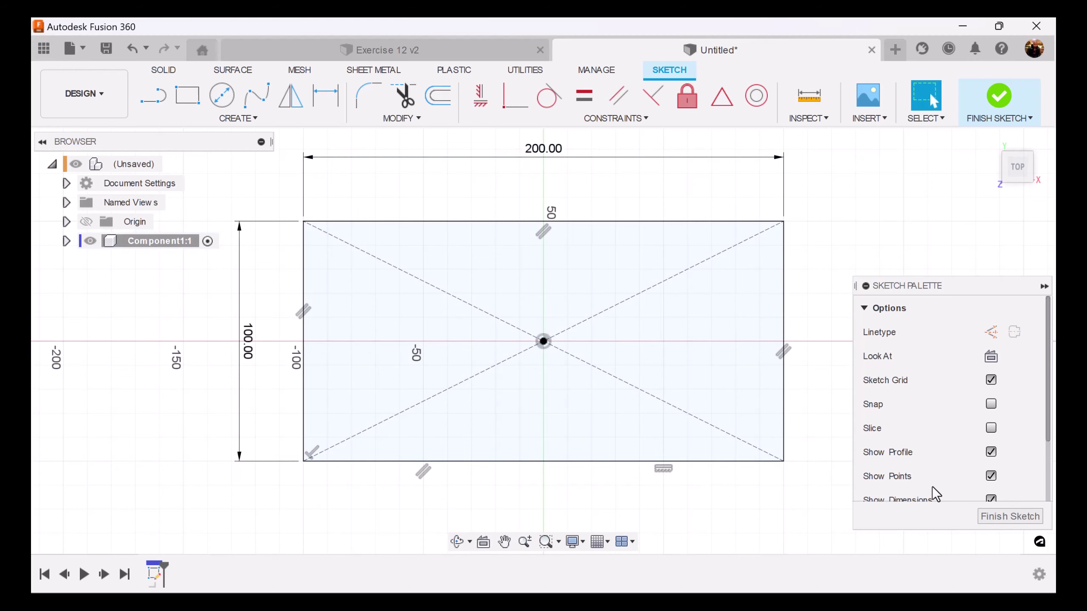
pyautogui.click(996, 516)
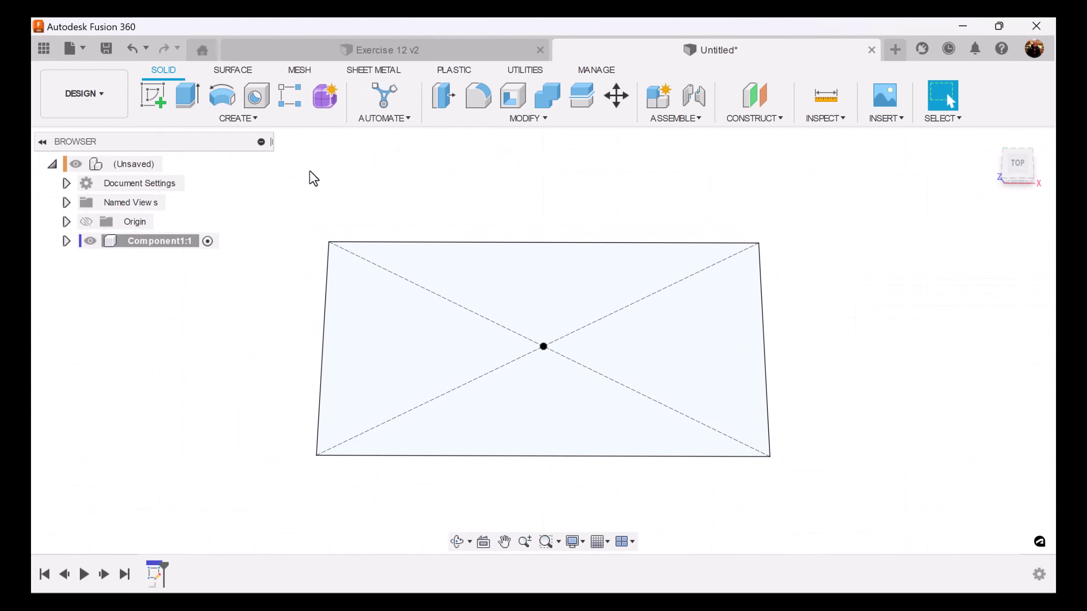
# Extrude the rectangle 20 mm into the base plate and view it from the front
pyautogui.click(188, 95)
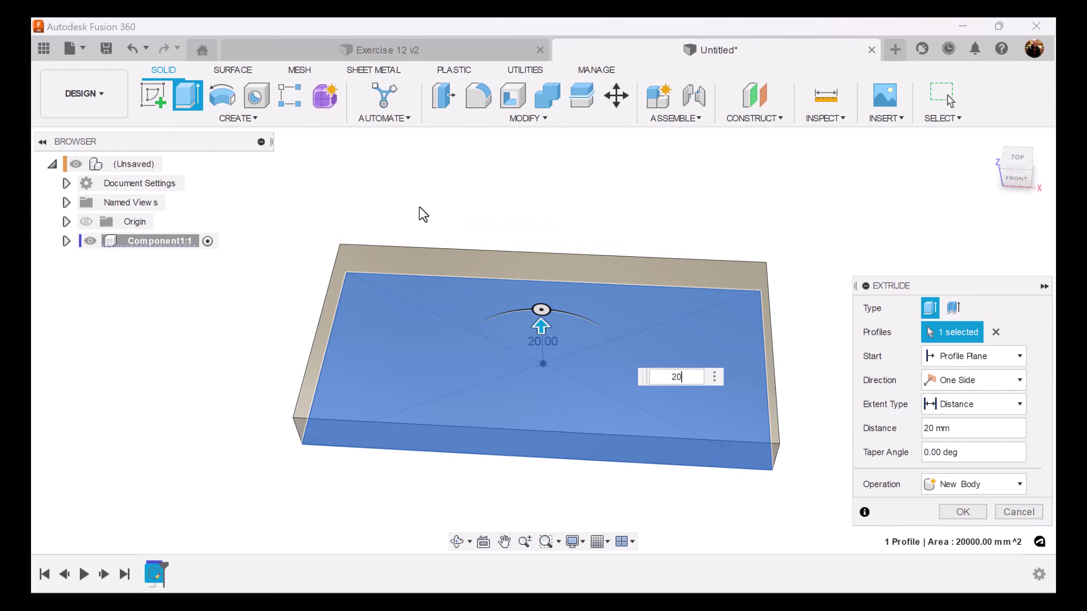
pyautogui.click(948, 515)
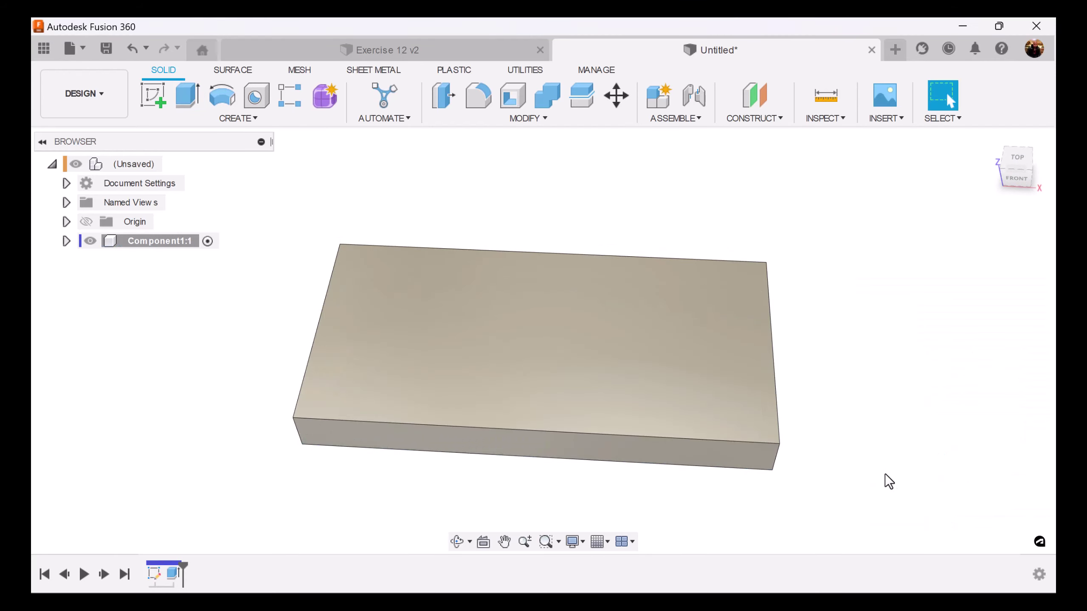
pyautogui.click(1016, 178)
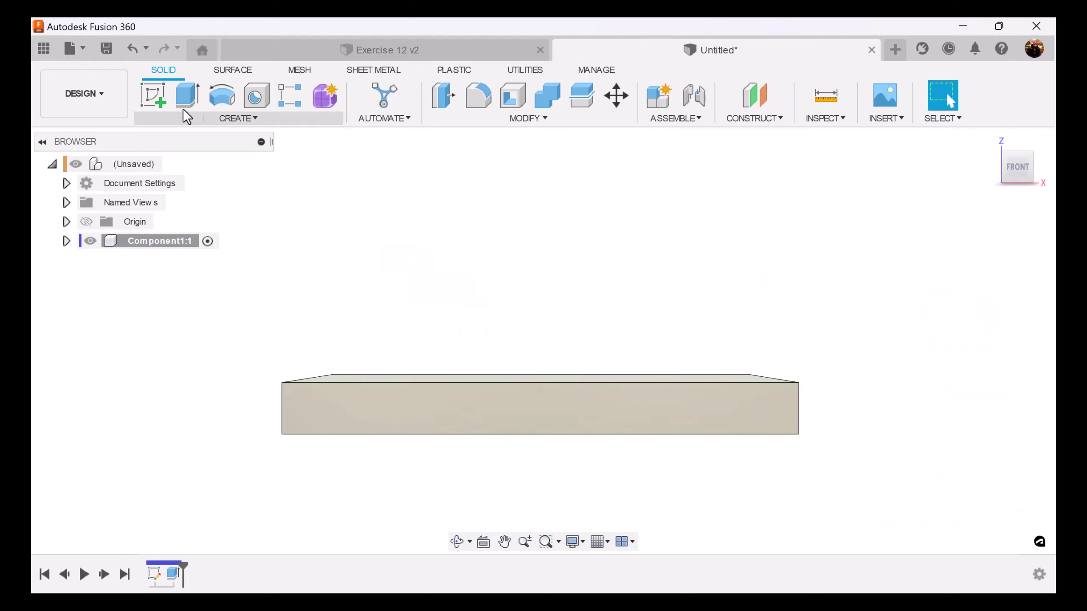
pyautogui.click(153, 95)
# On the front plane, draw a corner rectangle from the base's bottom-left corner, 143.205 tall
pyautogui.click(587, 374)
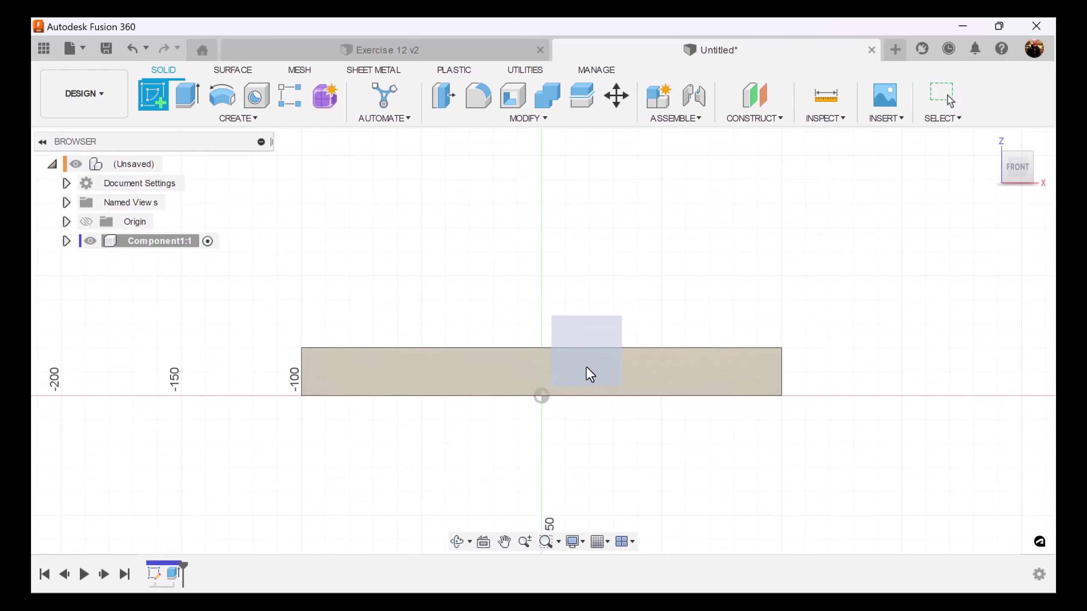
pyautogui.click(252, 124)
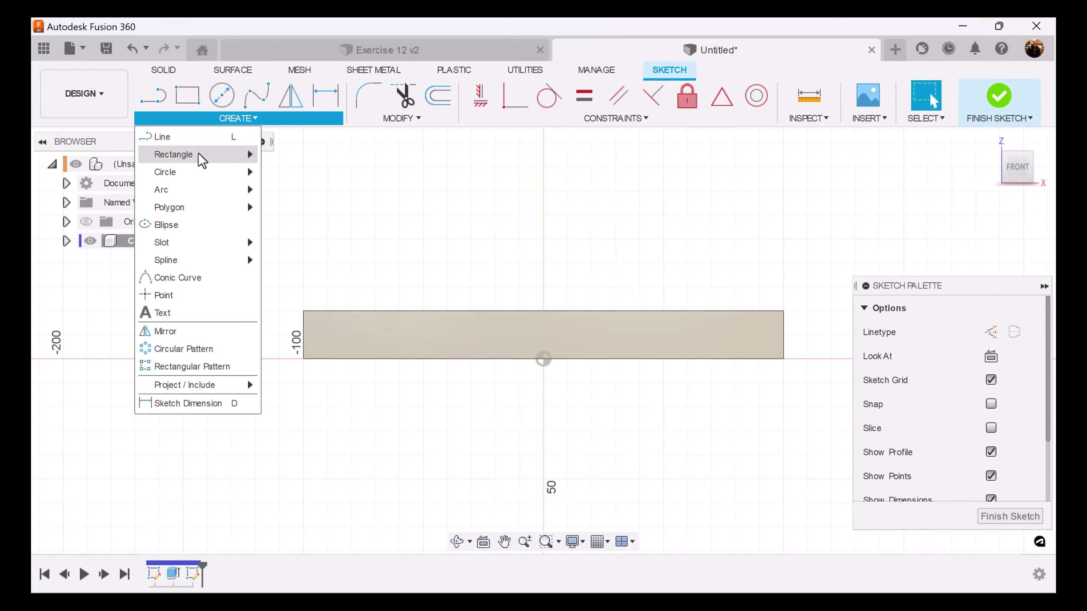
pyautogui.moveTo(199, 154)
pyautogui.click(313, 155)
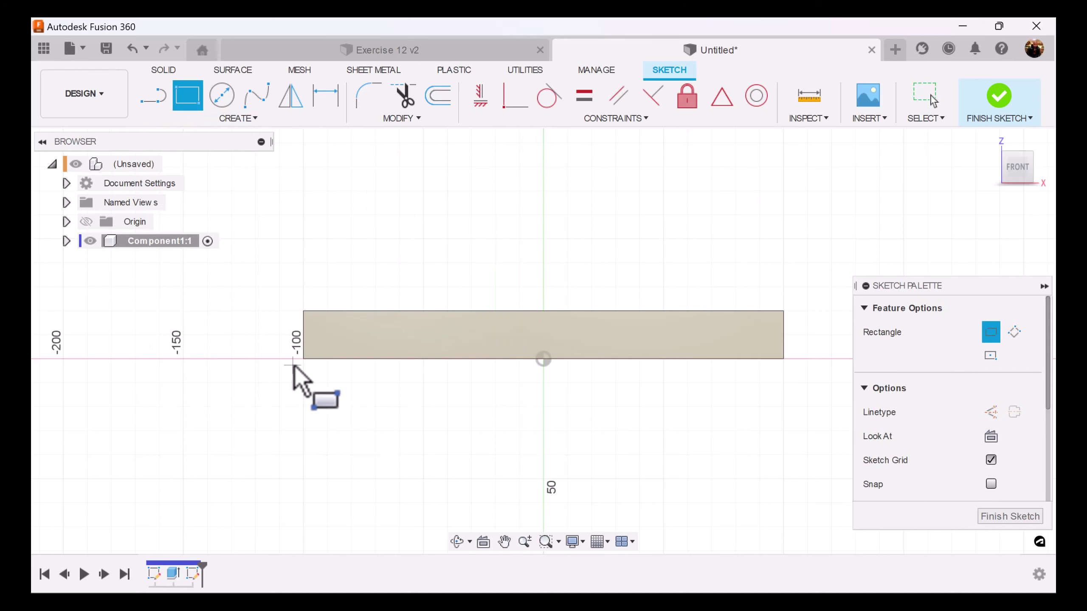
pyautogui.click(304, 359)
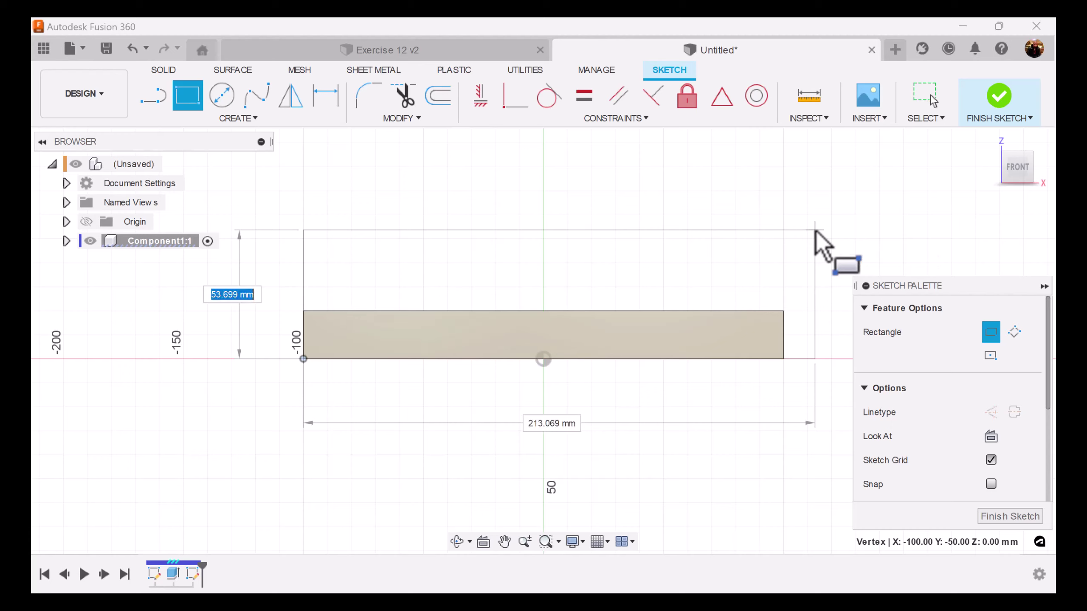
pyautogui.write('143.205')
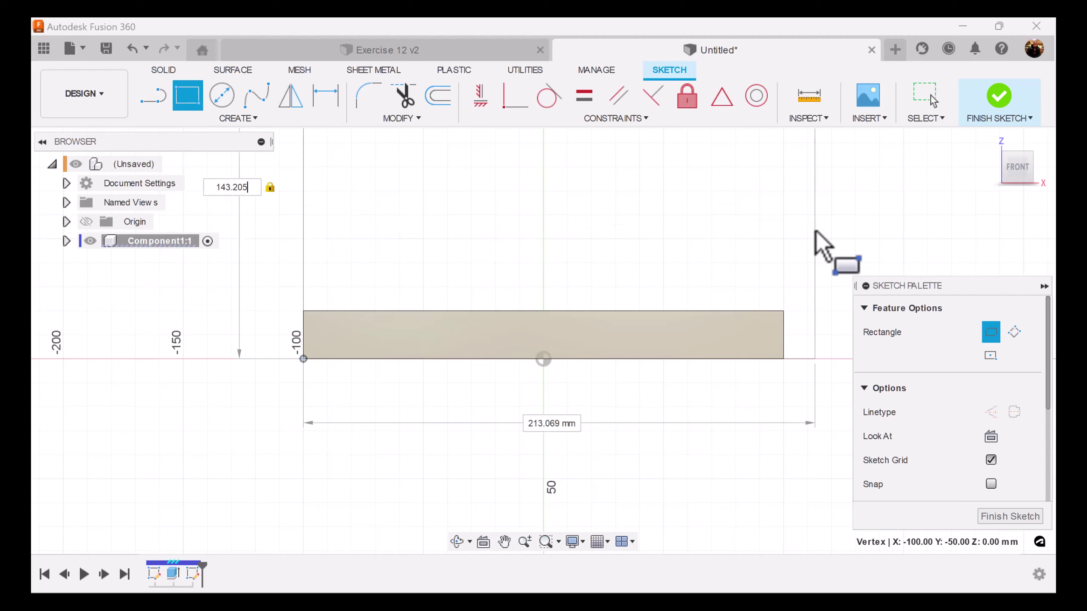
pyautogui.click(815, 231)
pyautogui.press('Escape')
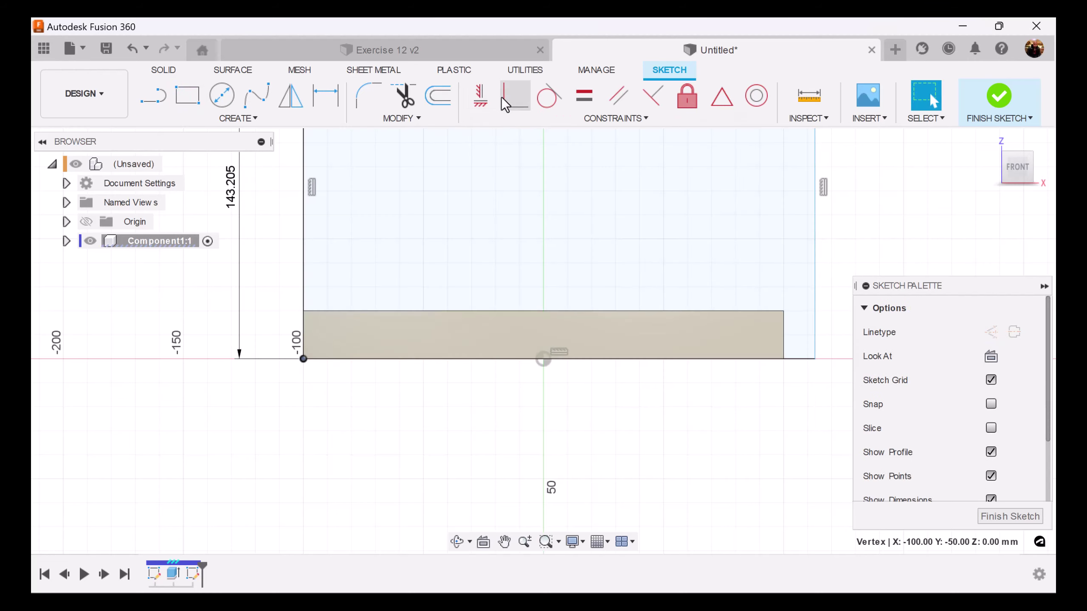
# Make the rectangle's corner coincident with the base's bottom-right corner
pyautogui.click(510, 102)
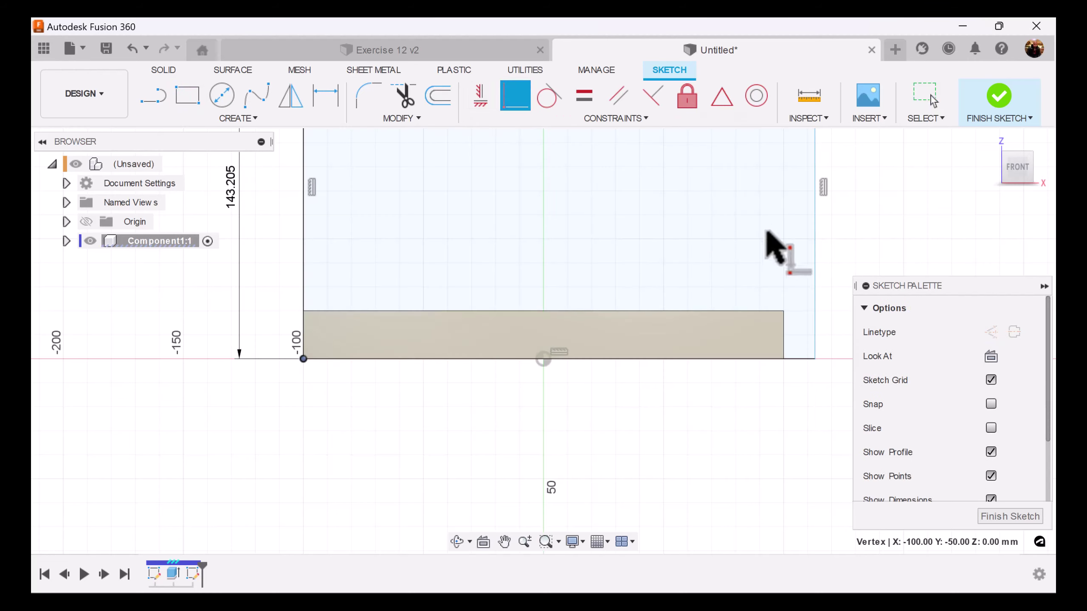
pyautogui.click(815, 359)
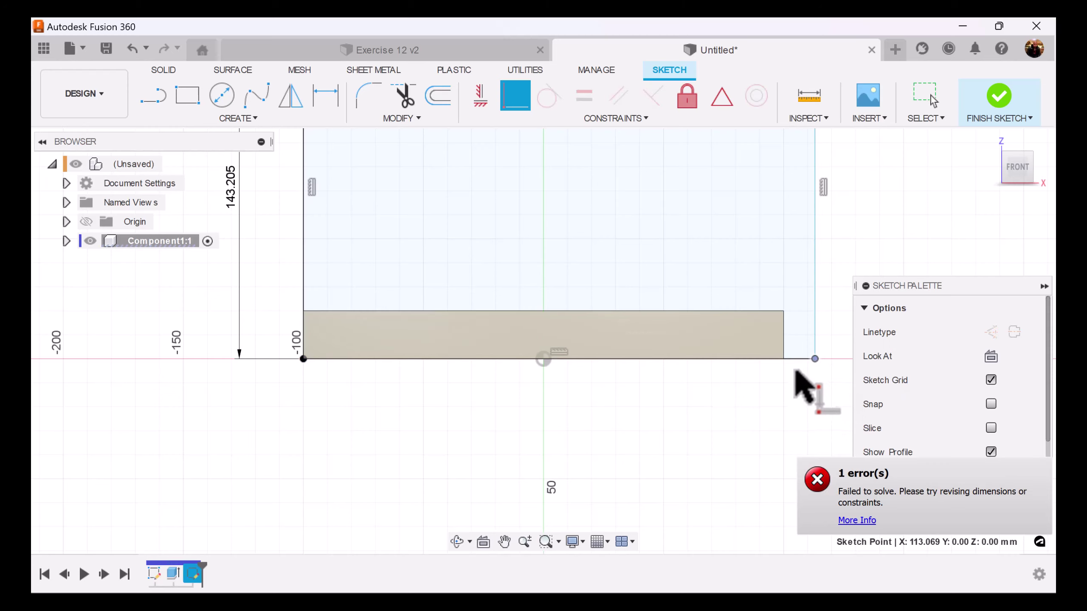
pyautogui.click(783, 359)
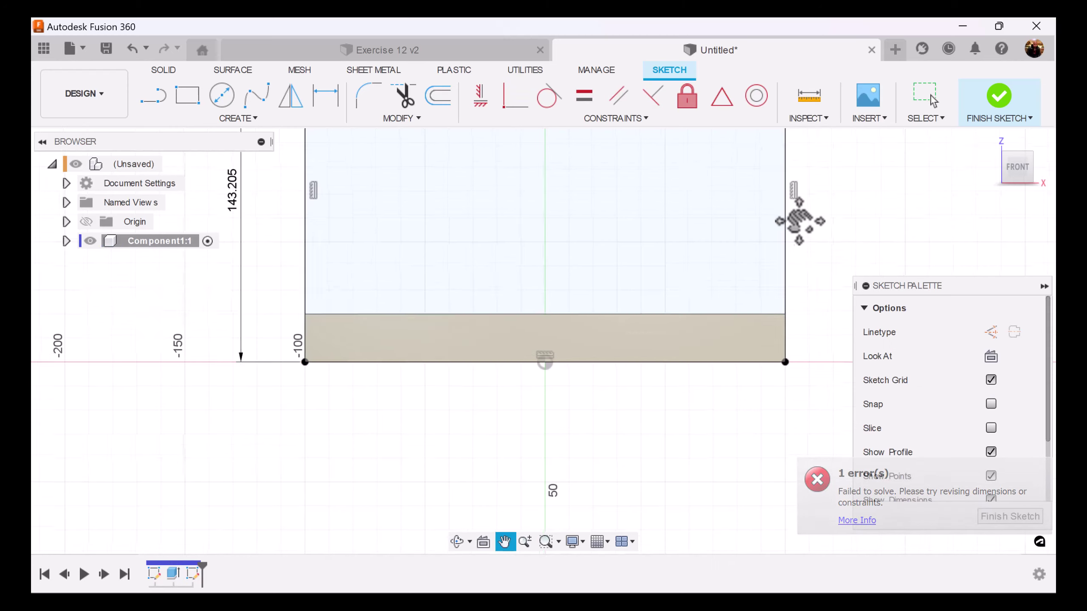
pyautogui.moveTo(796, 218)
pyautogui.mouseDown(button='middle')
pyautogui.moveTo(781, 311)
pyautogui.moveTo(791, 311)
pyautogui.moveTo(750, 315)
pyautogui.mouseUp(button='middle')
pyautogui.scroll(-2, 781, 321)
pyautogui.scroll(-2, 800, 321)
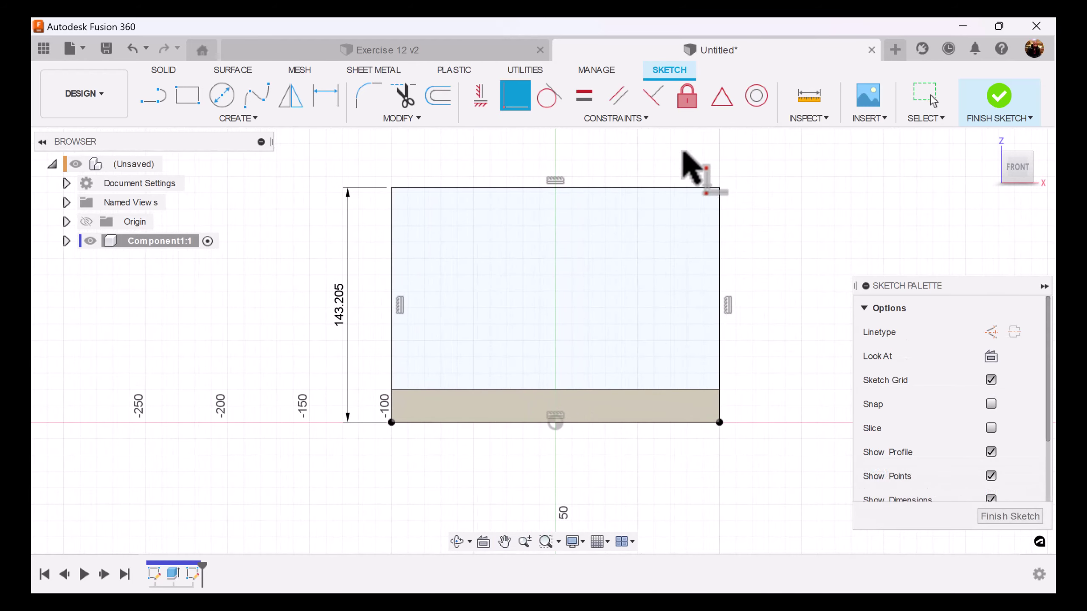
pyautogui.click(235, 120)
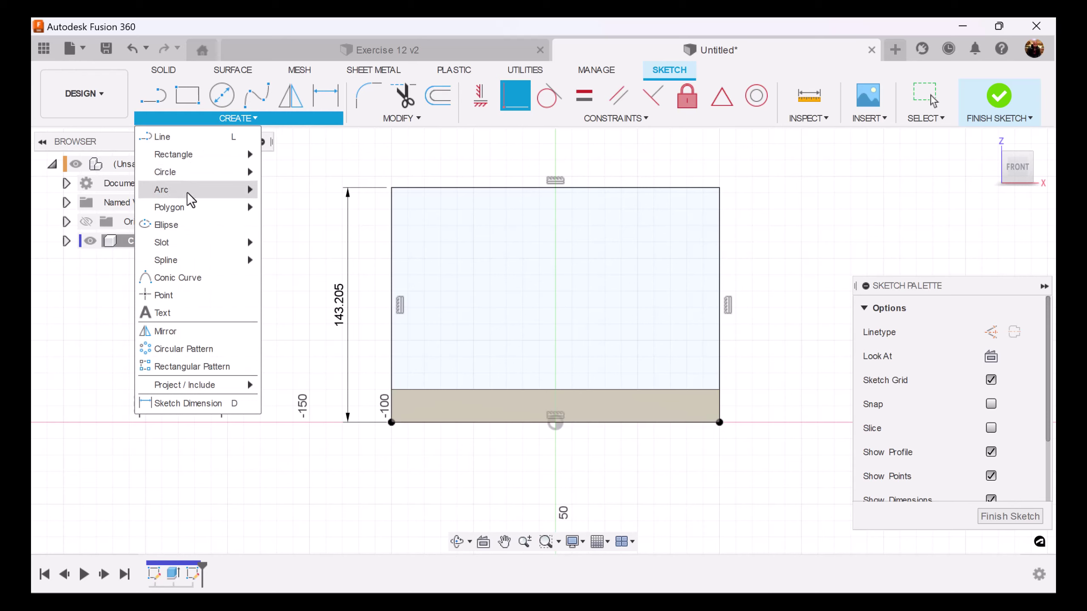
# Draw a three-point arc across the upright's top and dimension it R200
pyautogui.moveTo(186, 192)
pyautogui.click(274, 192)
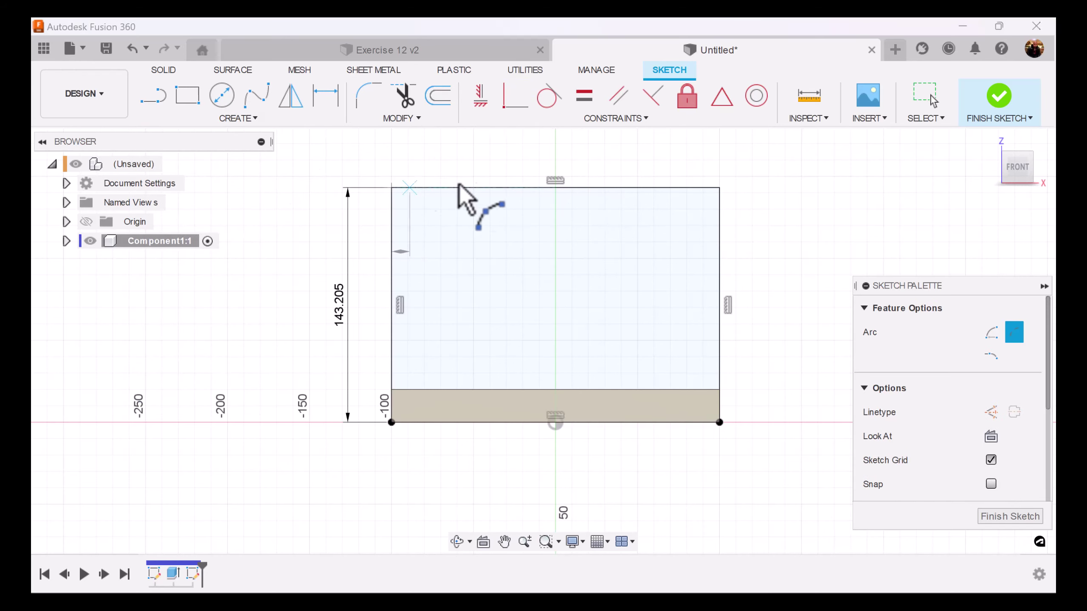
pyautogui.click(719, 188)
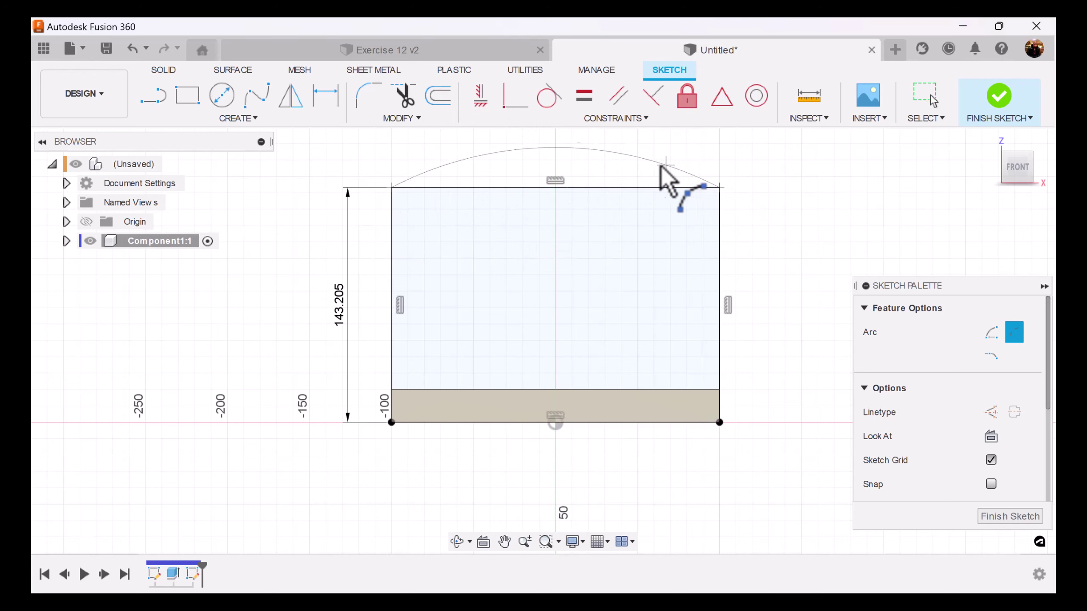
pyautogui.click(325, 107)
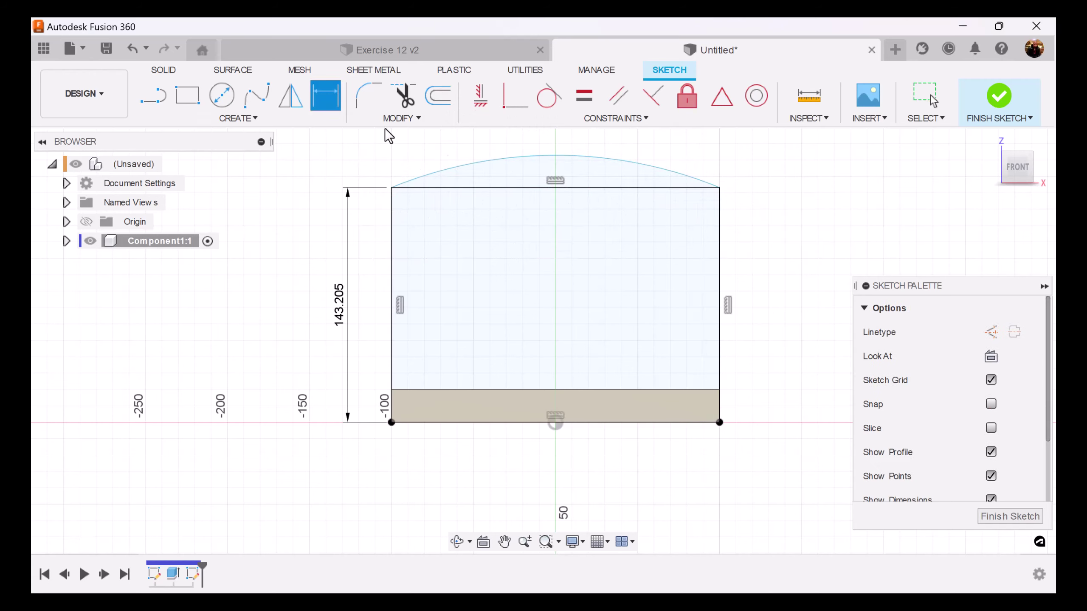
pyautogui.click(503, 161)
pyautogui.click(500, 155)
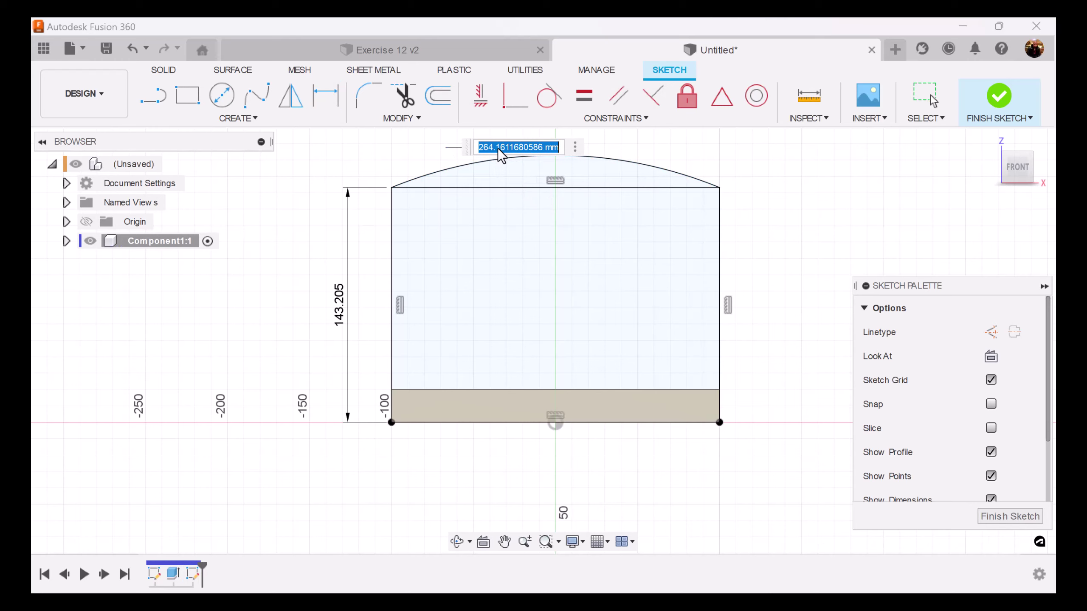
pyautogui.press('Return')
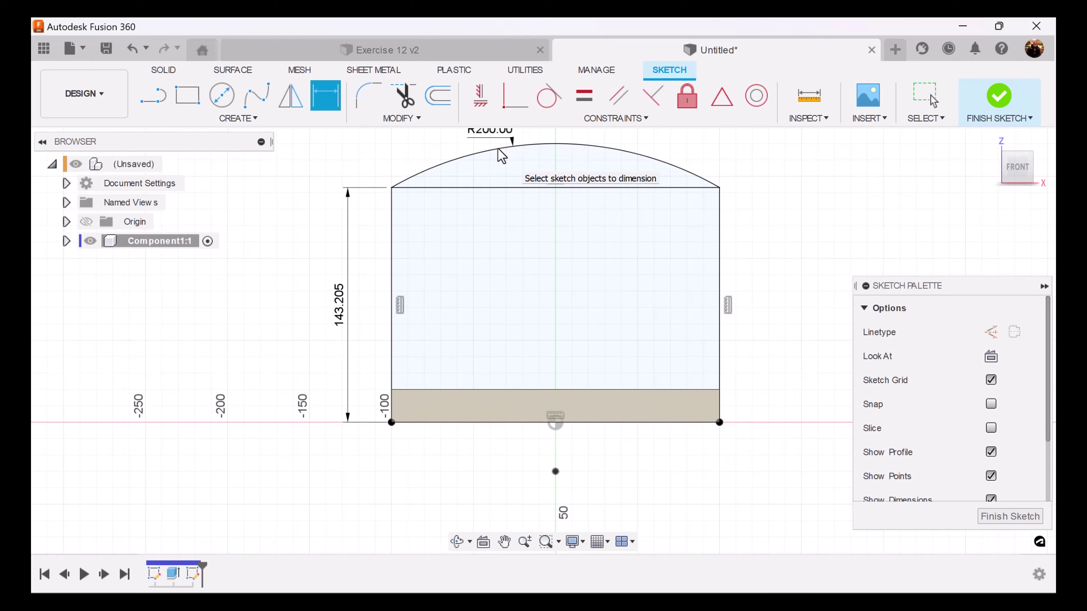
pyautogui.press('Escape')
pyautogui.moveTo(825, 236)
pyautogui.mouseDown(button='middle')
pyautogui.moveTo(800, 243)
pyautogui.moveTo(805, 256)
pyautogui.mouseUp(button='middle')
pyautogui.press('d')
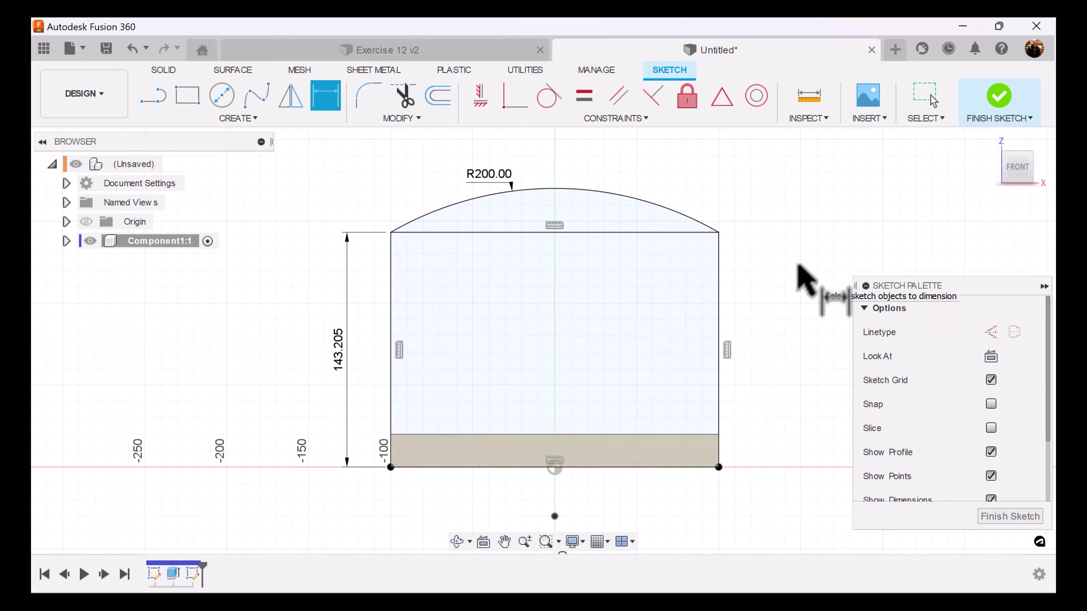
# Draw a 90 mm vertical construction line up from the base's bottom midpoint
pyautogui.click(153, 95)
pyautogui.click(990, 332)
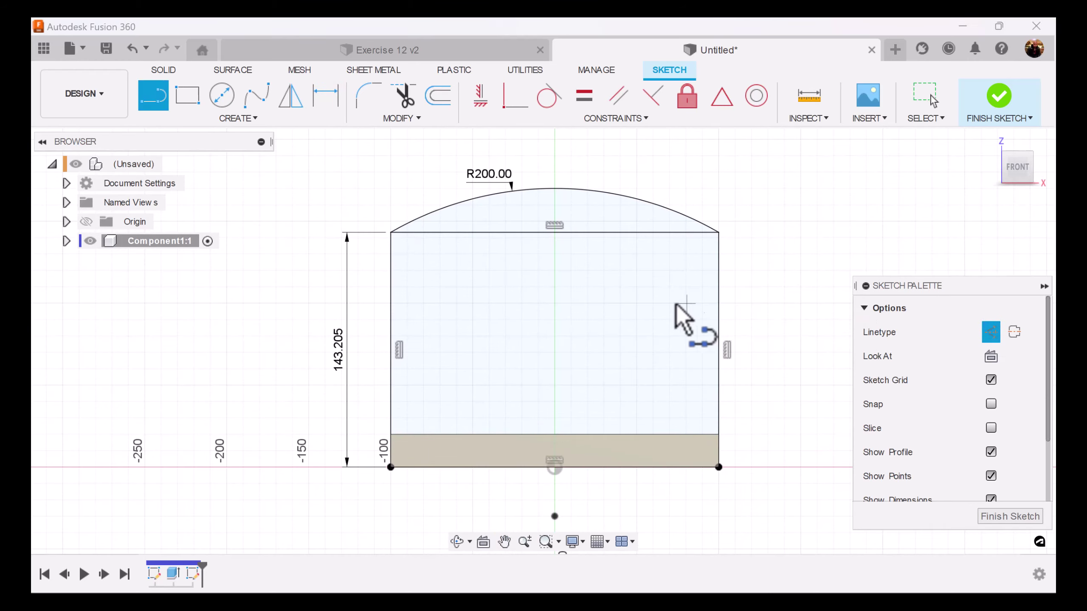
pyautogui.click(555, 468)
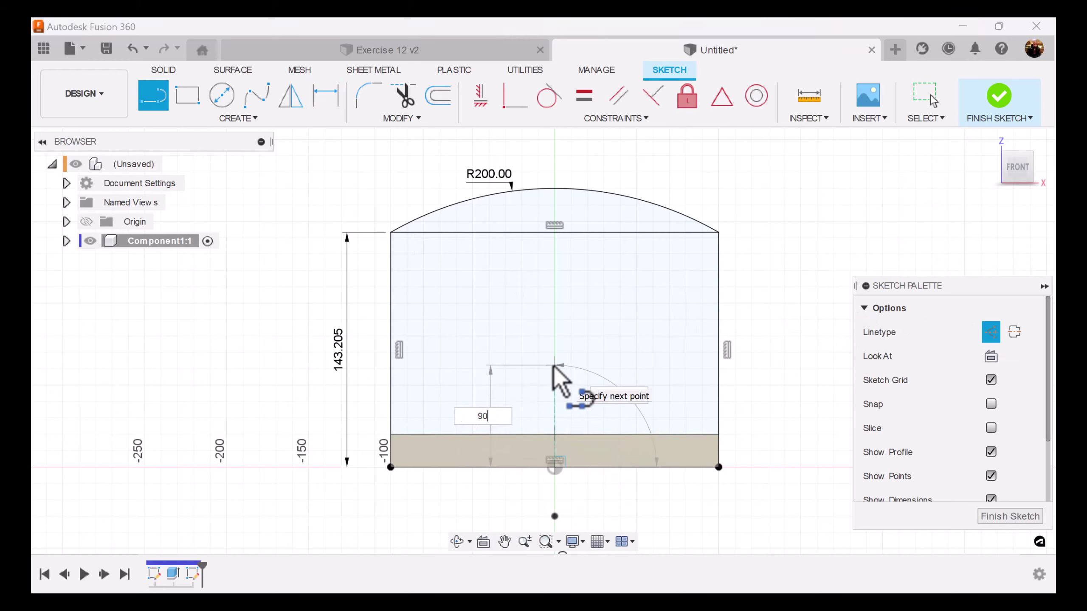
pyautogui.write('90')
pyautogui.press('Tab')
pyautogui.press('Return')
pyautogui.click(932, 100)
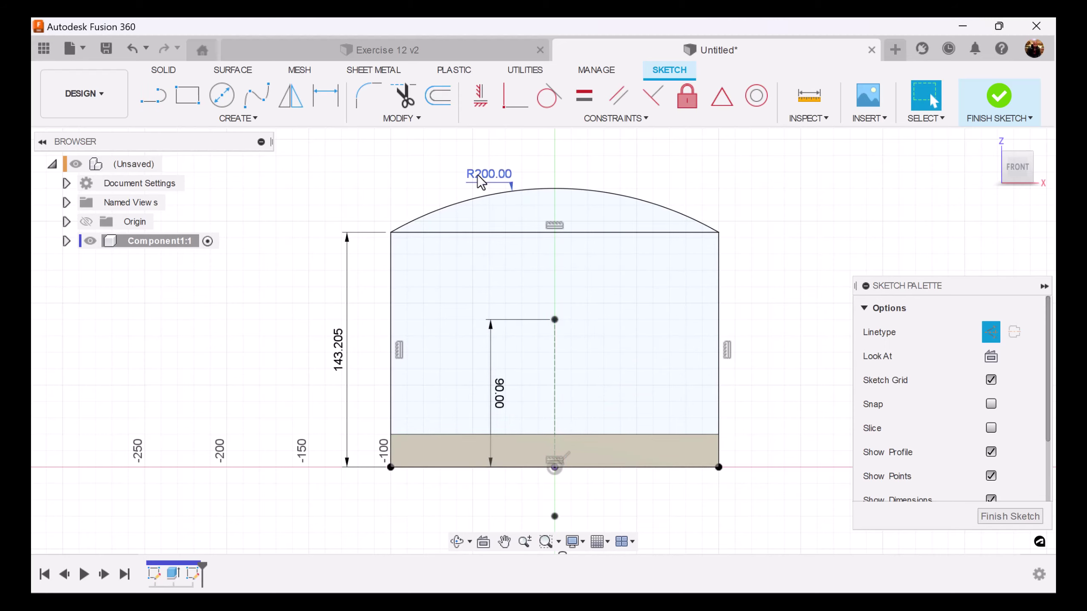
# Add a 60 mm diameter circle at the construction line's top and finish the sketch
pyautogui.click(990, 332)
pyautogui.click(222, 95)
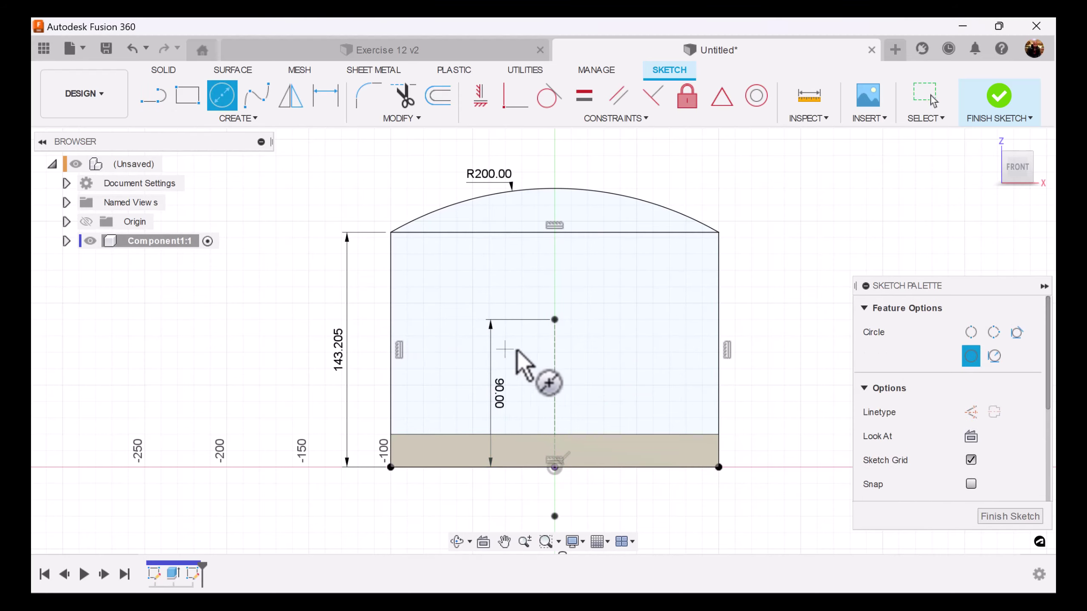
pyautogui.click(556, 321)
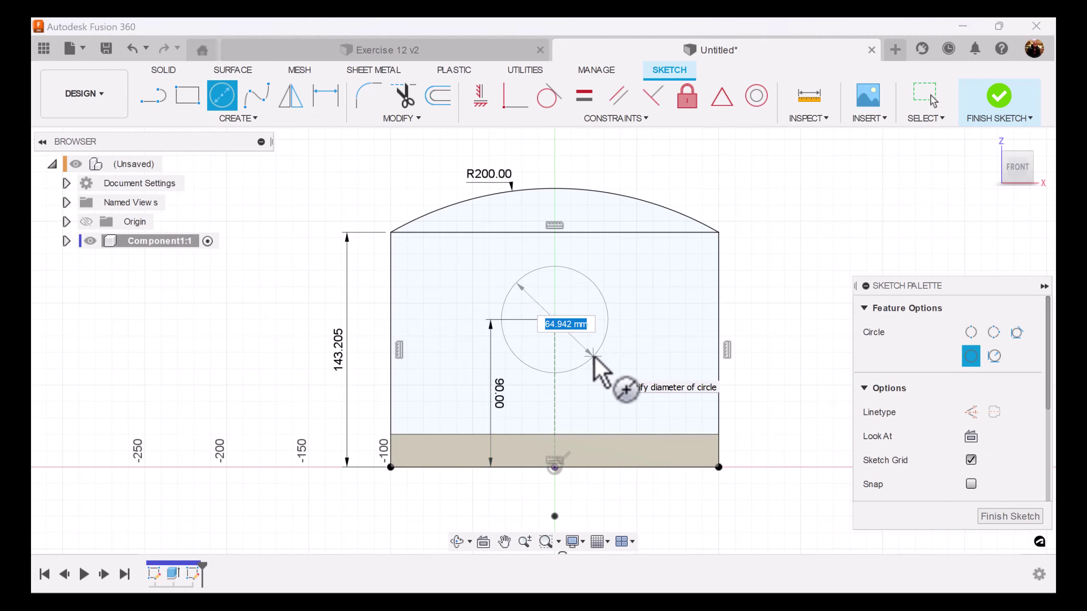
pyautogui.write('60')
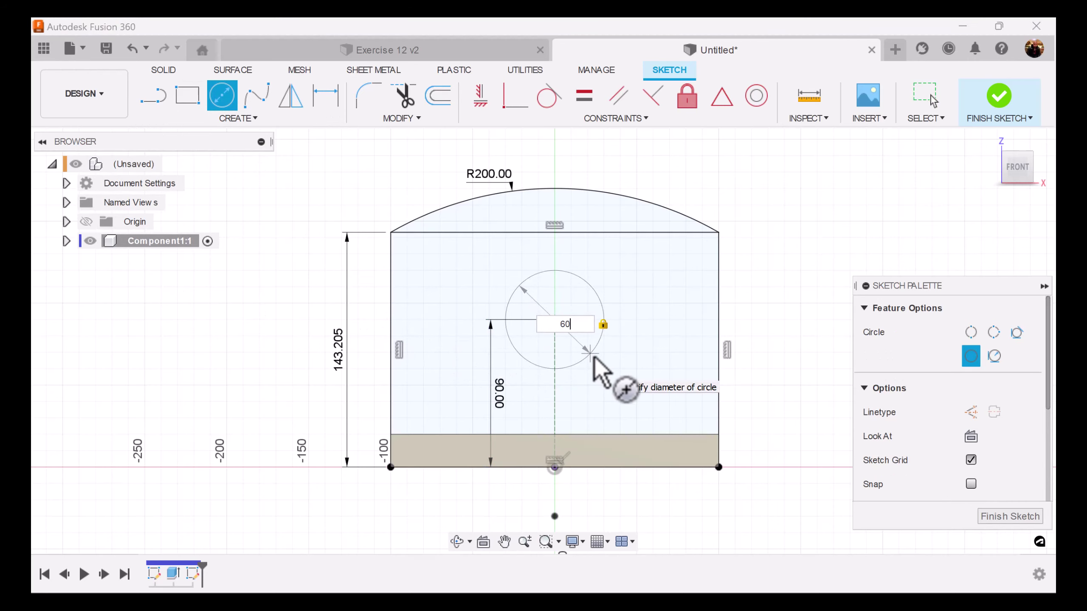
pyautogui.press('Return')
pyautogui.press('Escape')
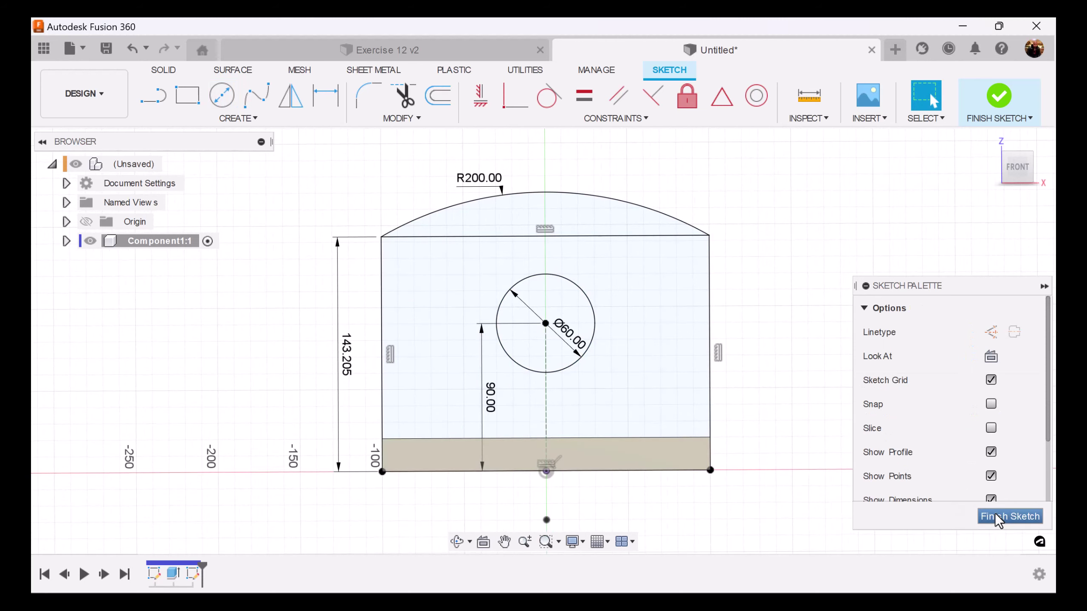
pyautogui.click(995, 516)
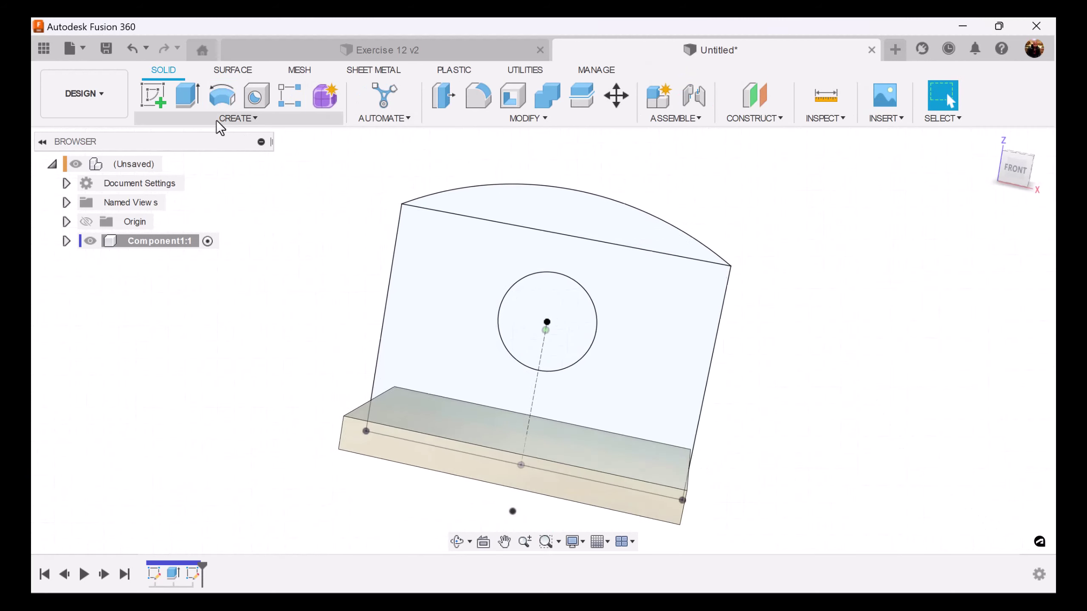
pyautogui.click(185, 98)
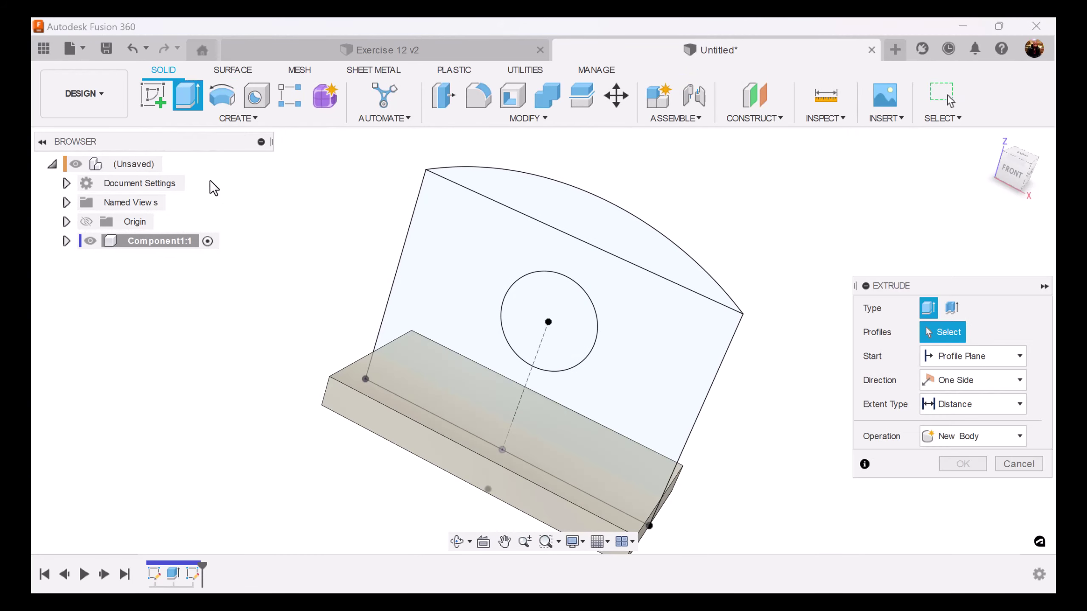
# Extrude the plate and arc profiles 50 mm symmetric, whole length, joined to the base
pyautogui.click(481, 214)
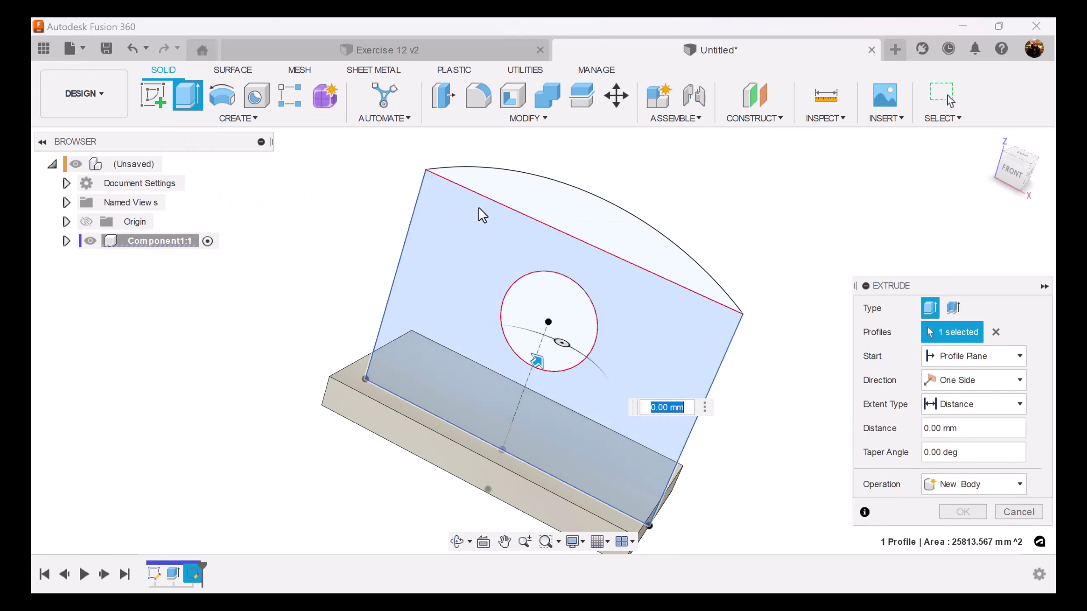
pyautogui.click(548, 180)
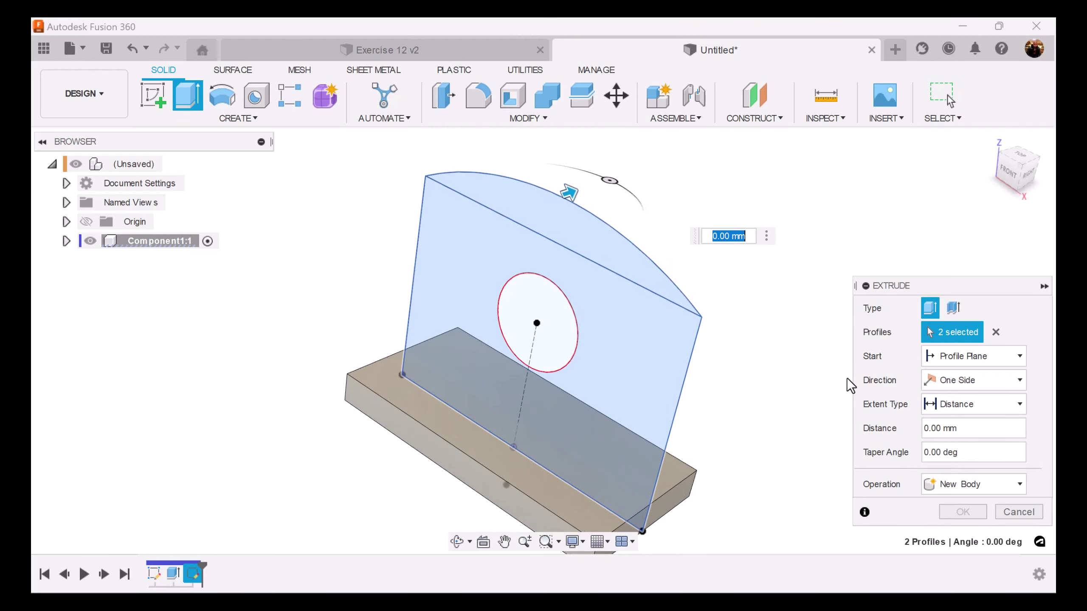
pyautogui.click(981, 380)
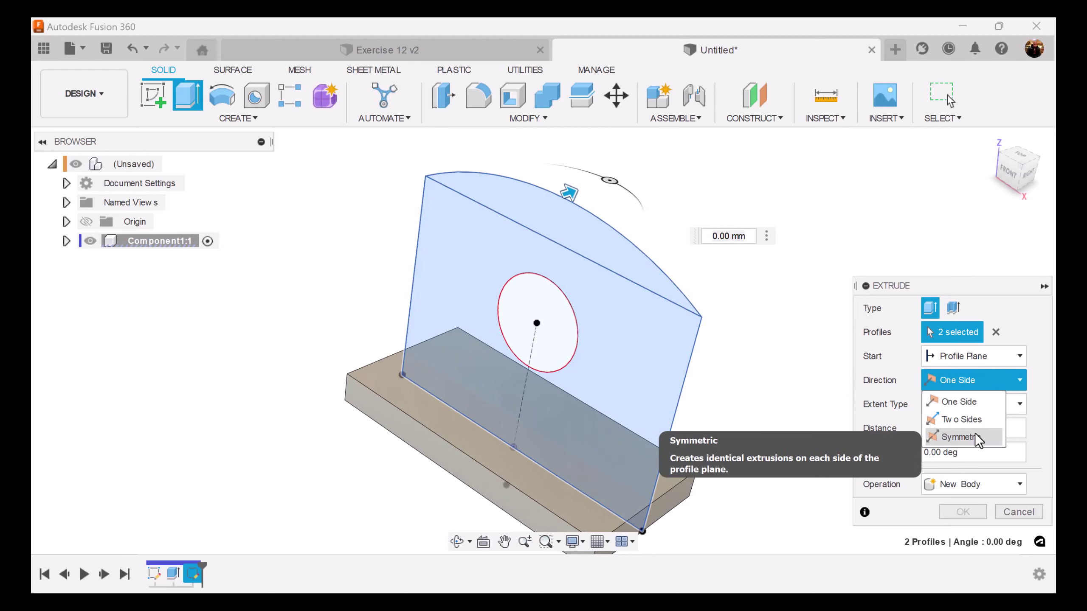
pyautogui.click(975, 434)
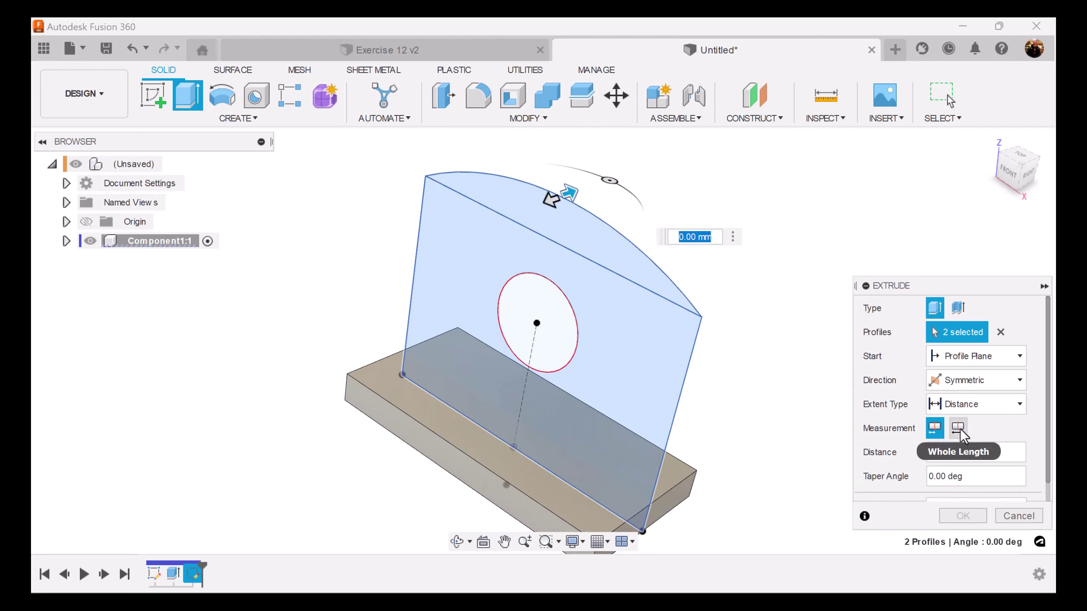
pyautogui.click(957, 427)
pyautogui.moveTo(969, 451); pyautogui.dragTo(940, 452)
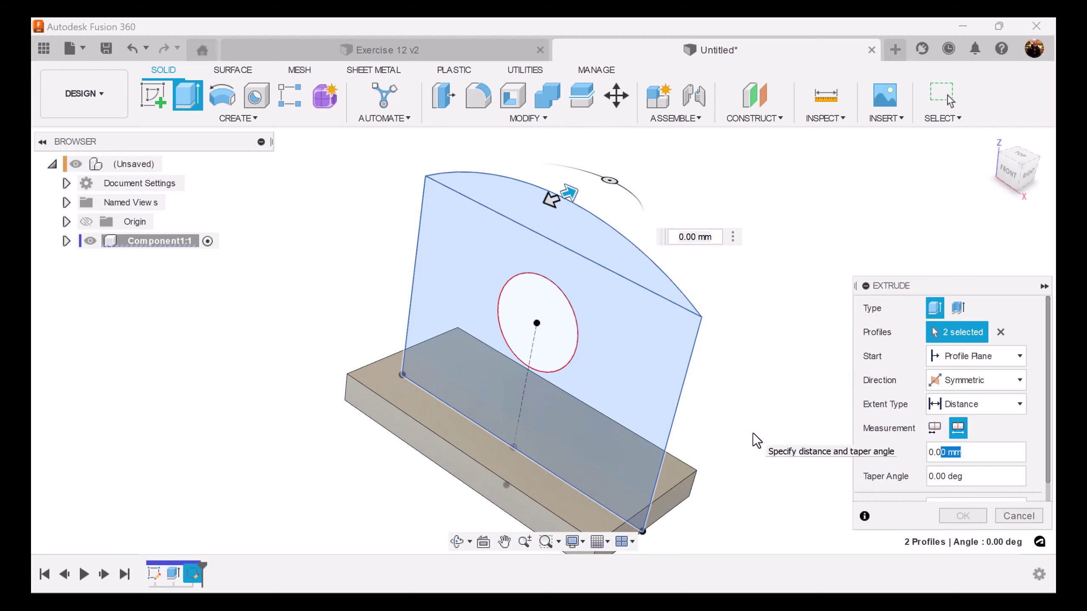
pyautogui.write('50')
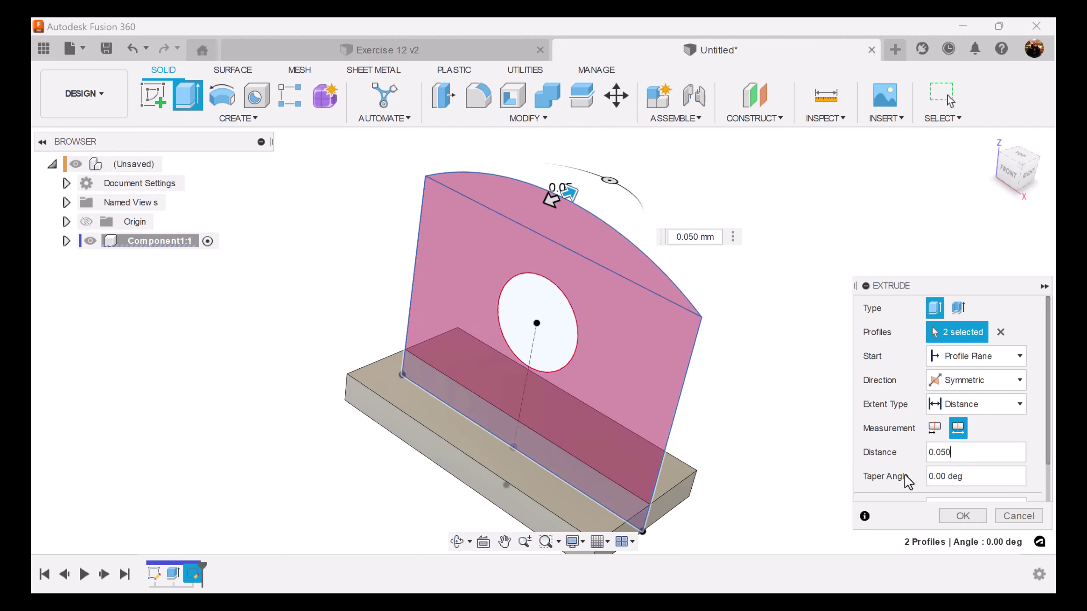
pyautogui.scroll(-2, 1049, 445)
pyautogui.click(988, 464)
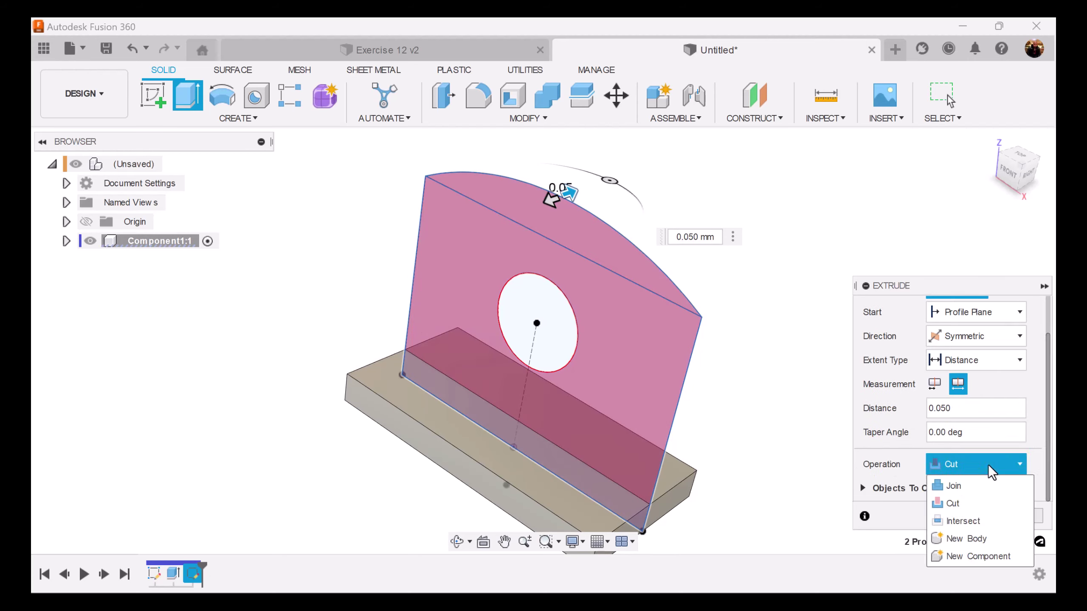
pyautogui.click(957, 481)
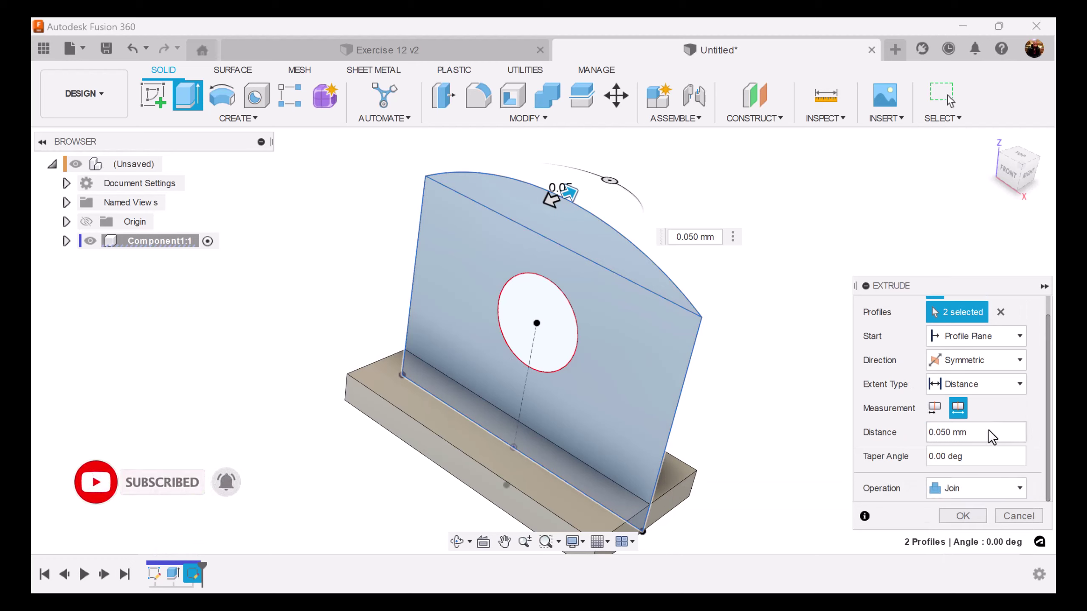
pyautogui.click(971, 431)
pyautogui.write('50')
pyautogui.click(963, 516)
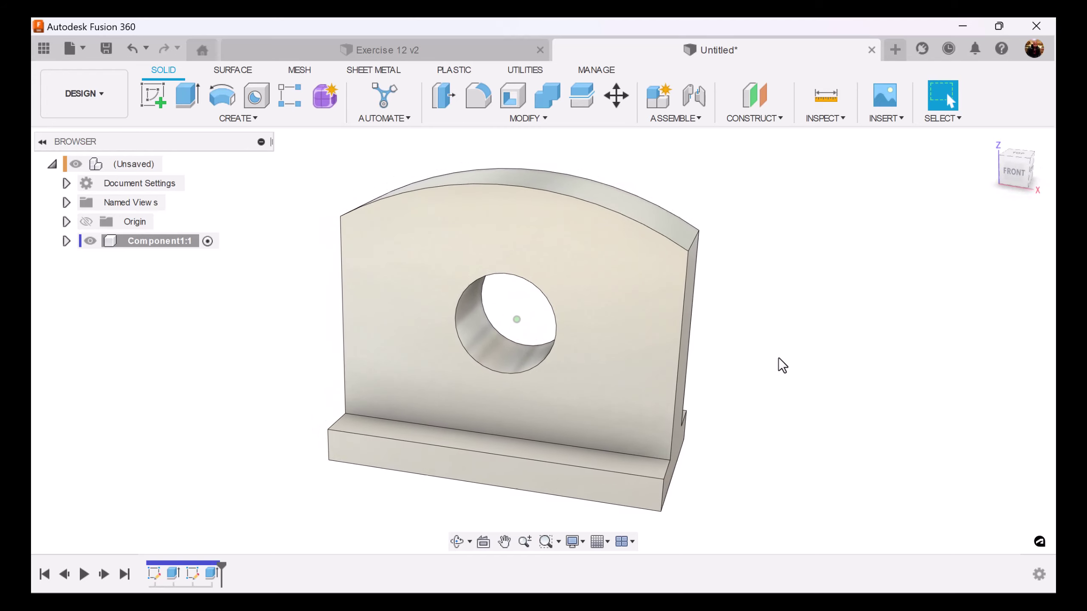
# Fillet the upright plate's top-left and top-right edges with a 30 mm radius
pyautogui.click(477, 98)
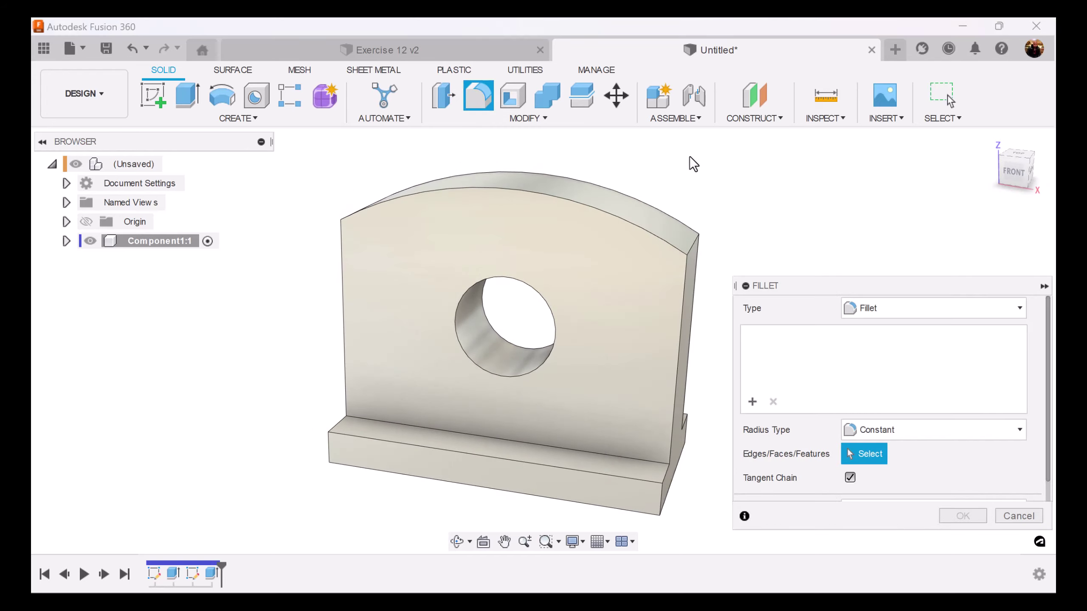
pyautogui.click(693, 248)
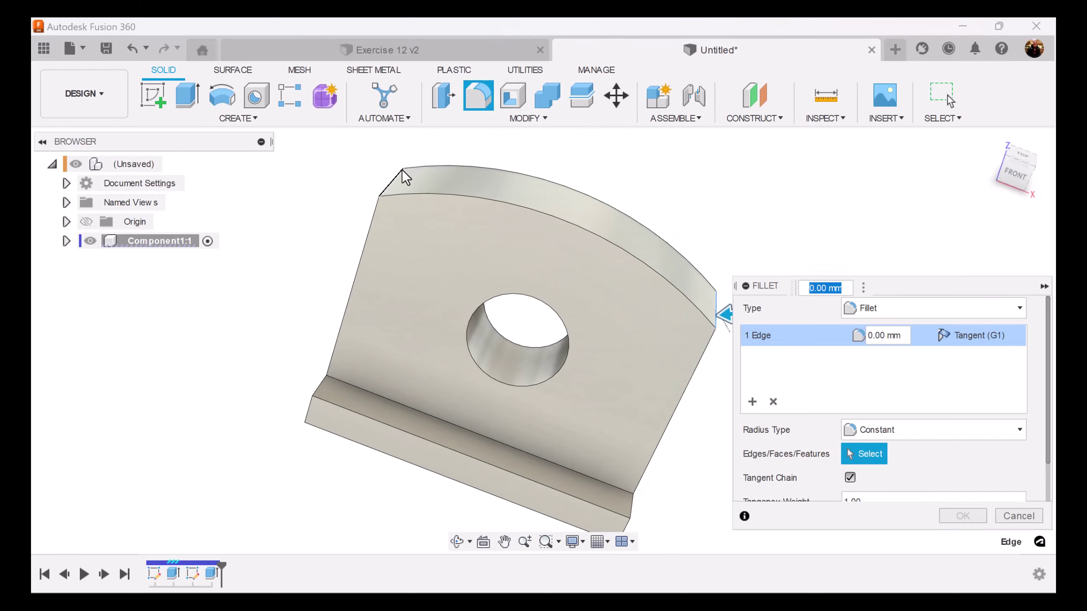
pyautogui.click(401, 172)
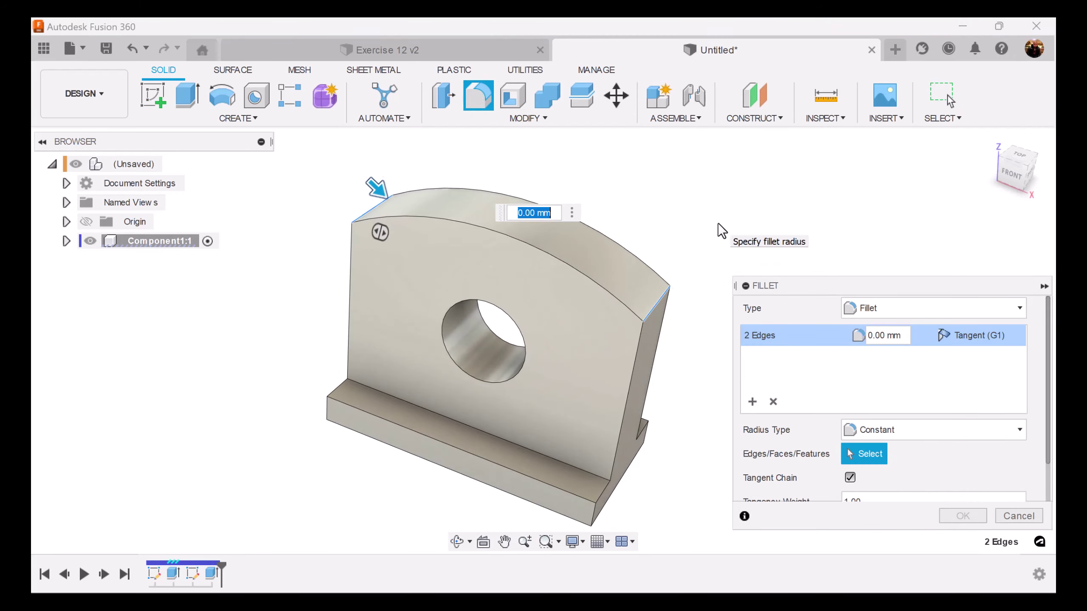
pyautogui.write('30')
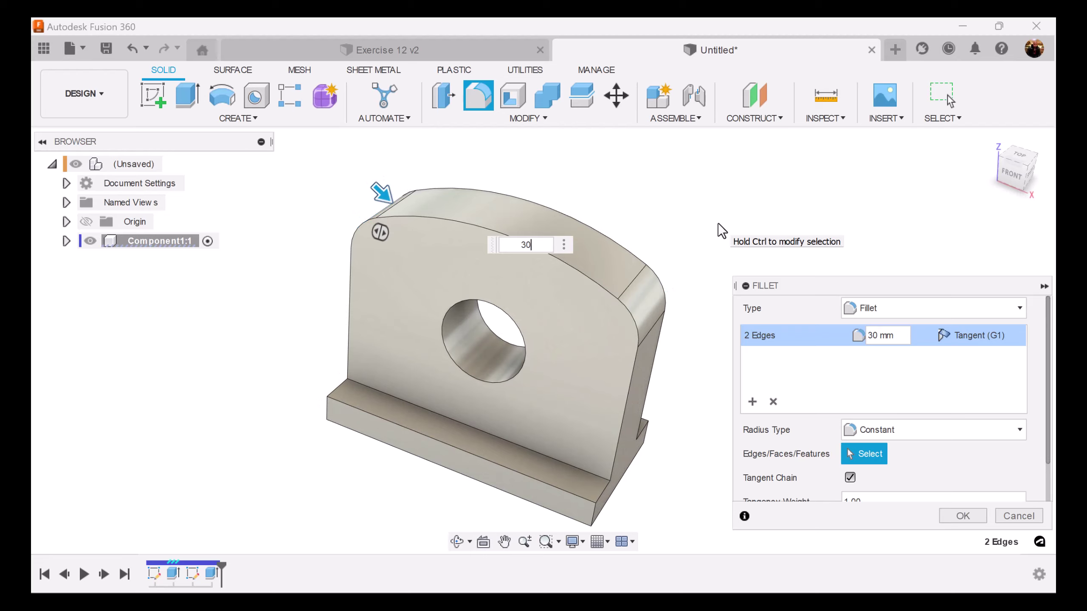
pyautogui.click(962, 516)
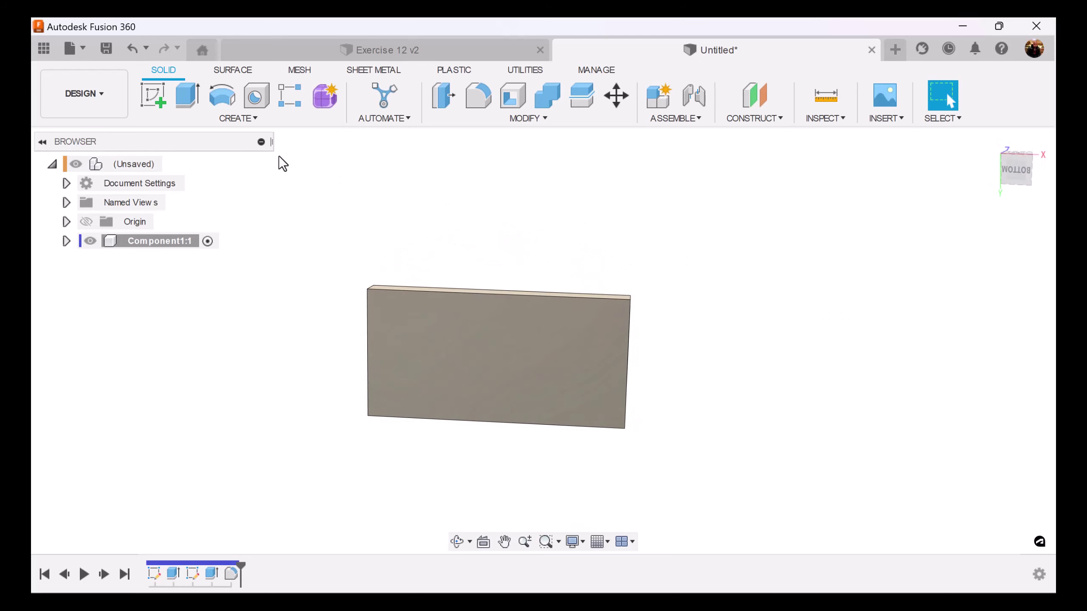
# On the base's underside, sketch a centre-point slot centred at the origin
pyautogui.click(153, 93)
pyautogui.click(389, 327)
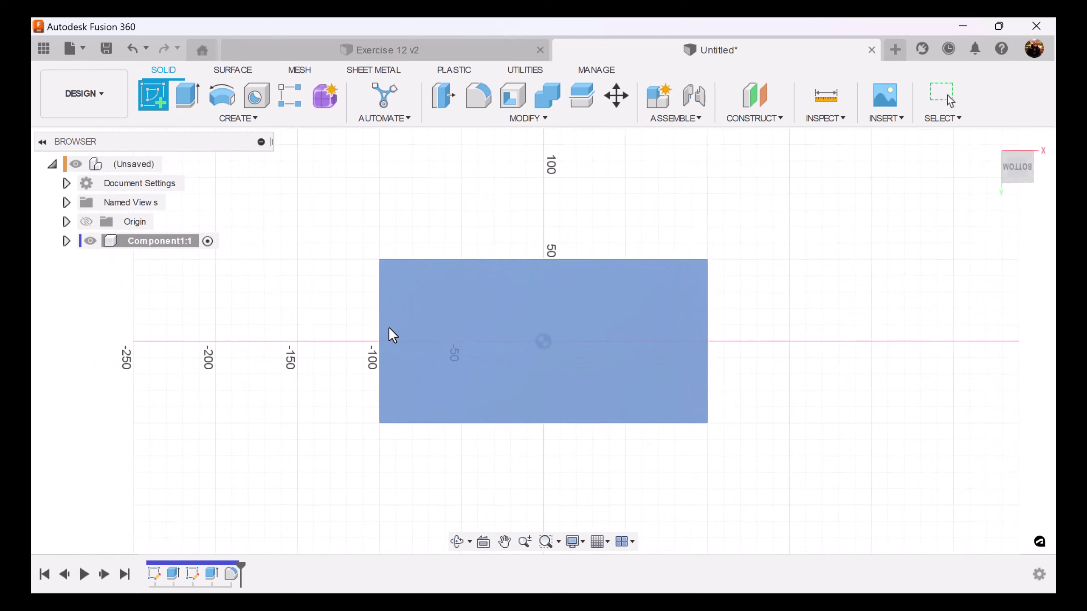
pyautogui.click(233, 118)
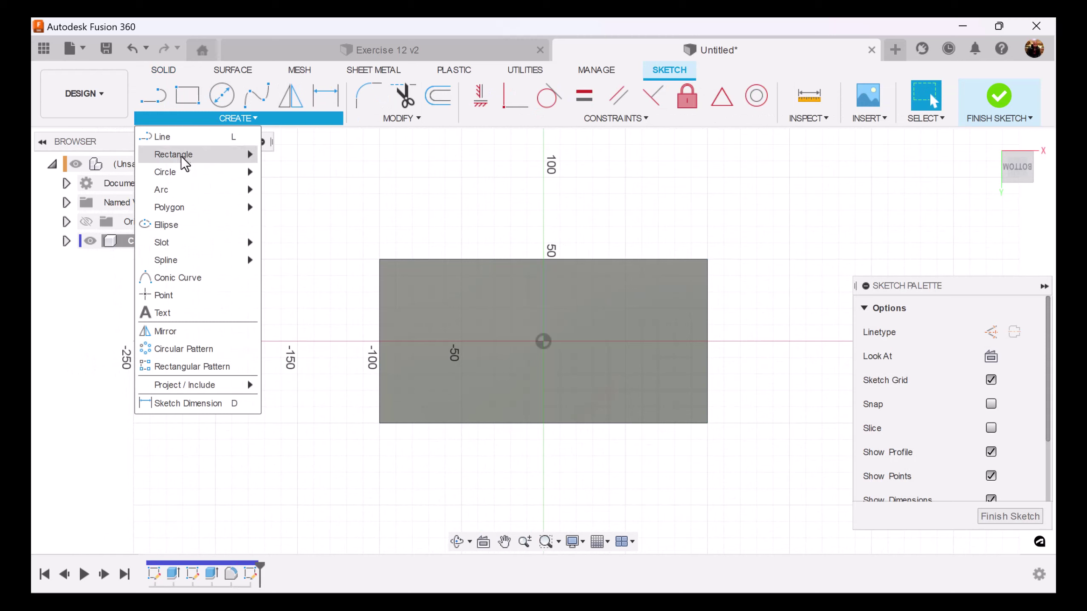
pyautogui.moveTo(184, 240)
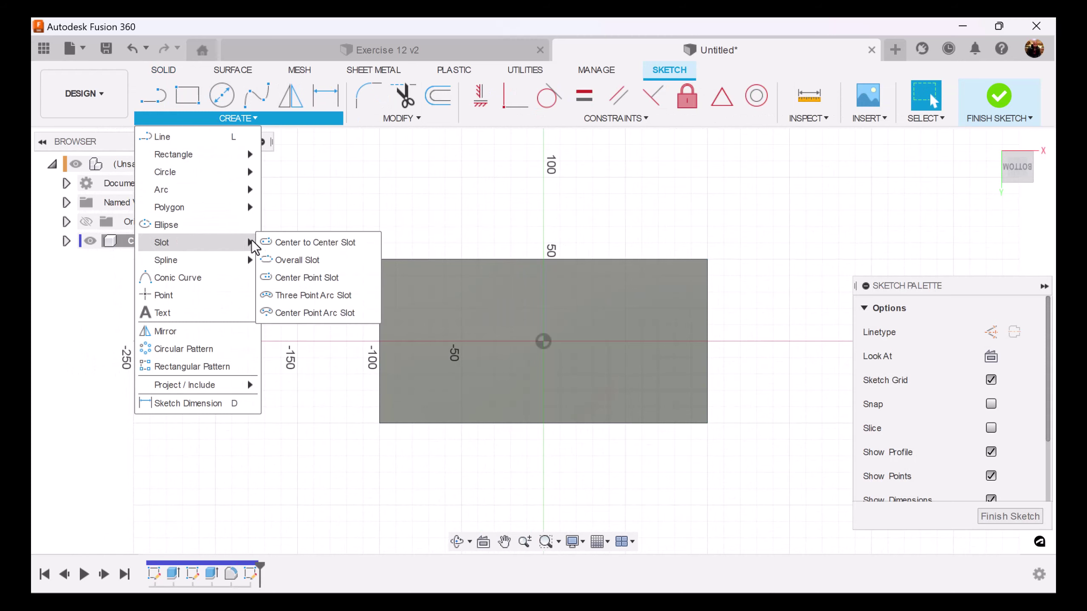
pyautogui.click(310, 277)
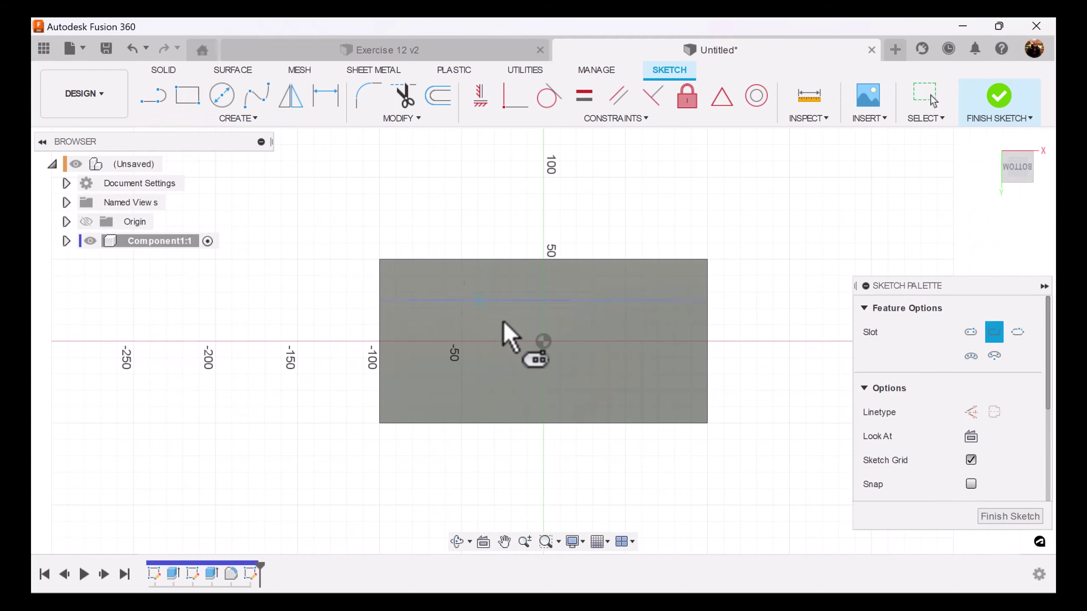
pyautogui.click(543, 341)
pyautogui.click(651, 343)
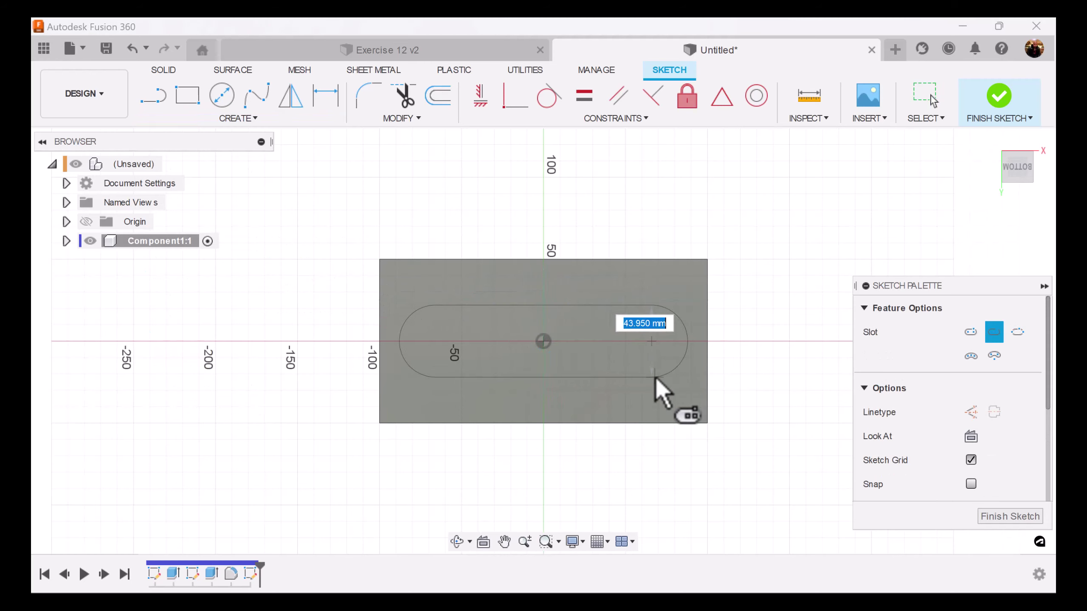
pyautogui.click(654, 376)
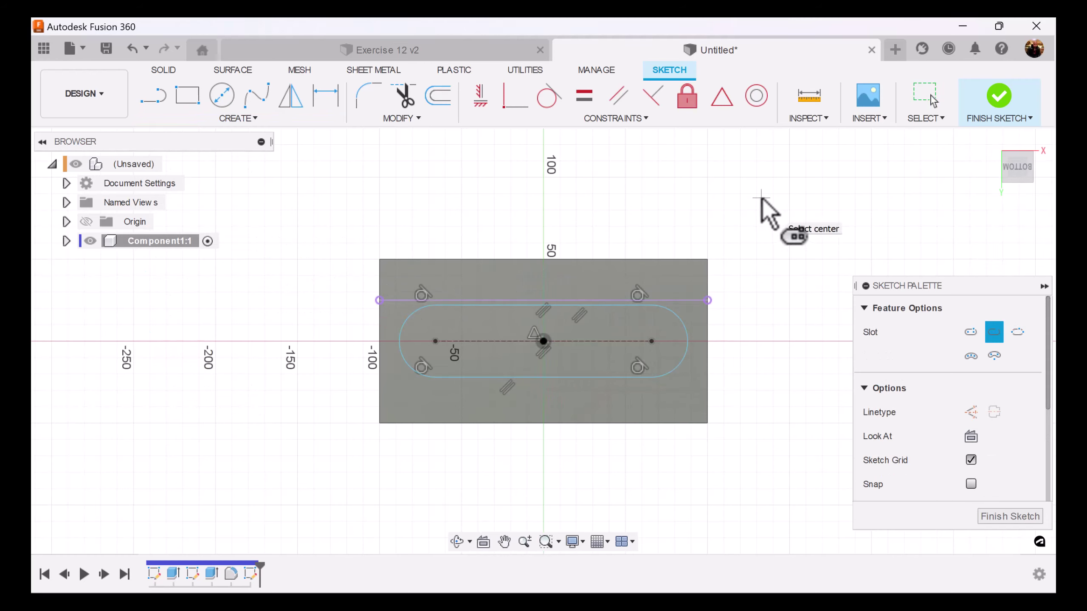
# Make the slot's right arc tangent to the base edge and top line collinear, then finish
pyautogui.click(550, 98)
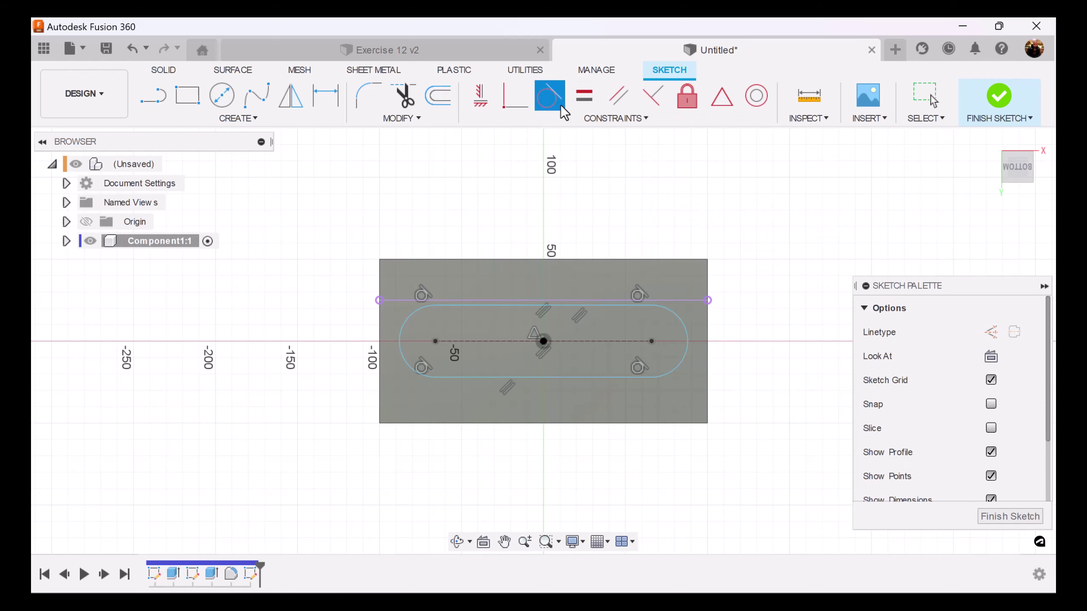
pyautogui.click(684, 329)
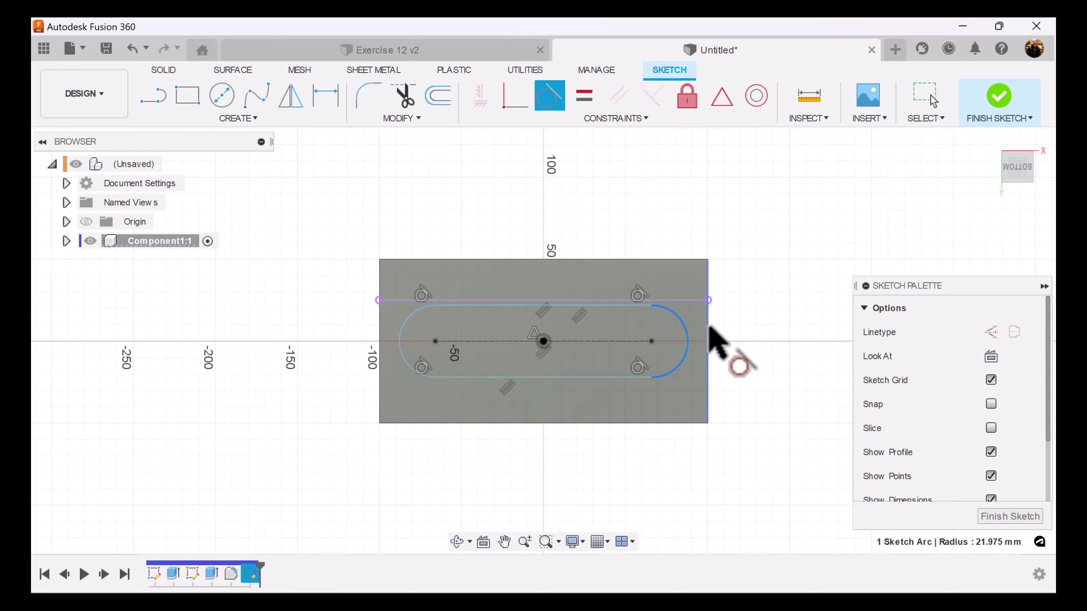
pyautogui.click(708, 327)
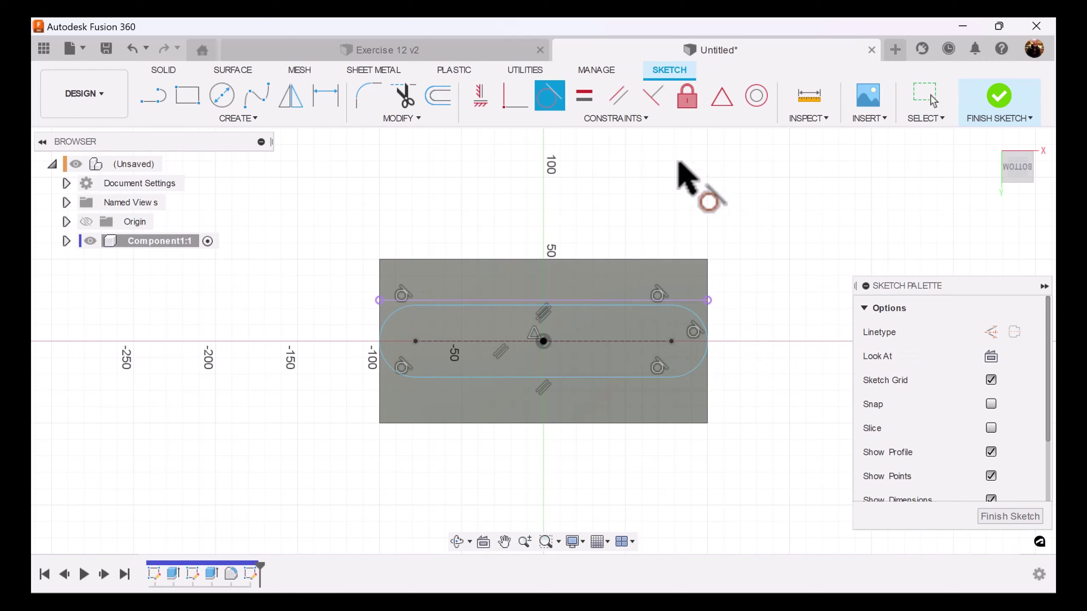
pyautogui.click(608, 120)
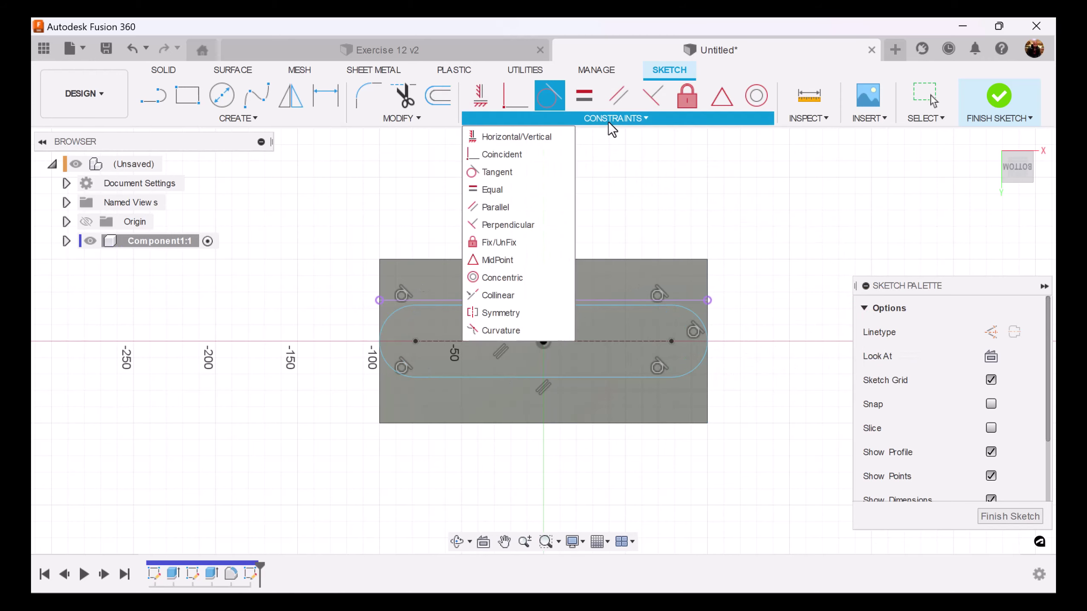
pyautogui.click(528, 299)
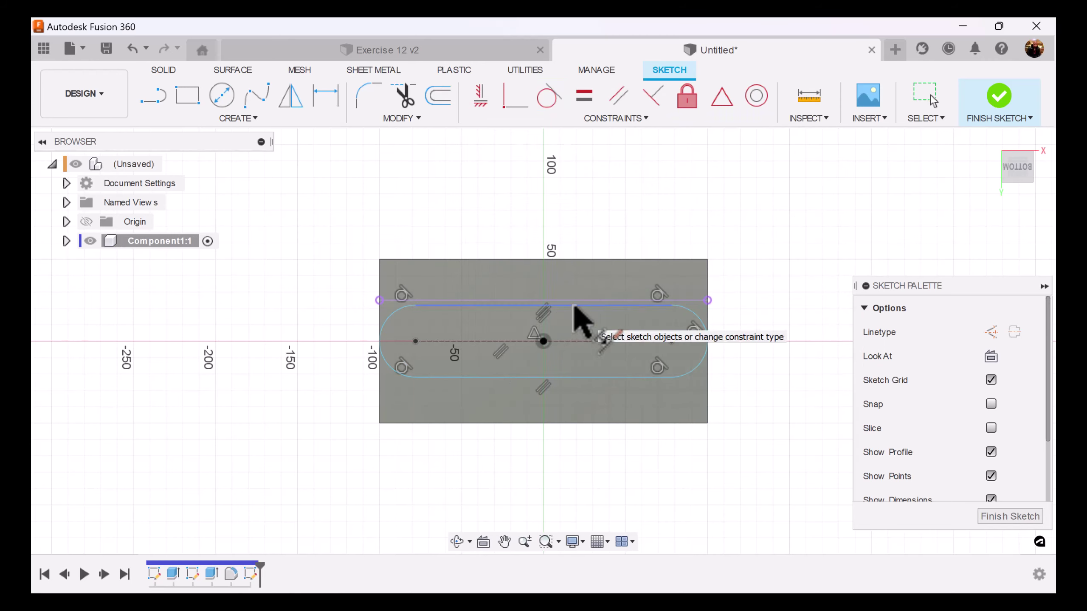
pyautogui.click(573, 305)
pyautogui.click(584, 260)
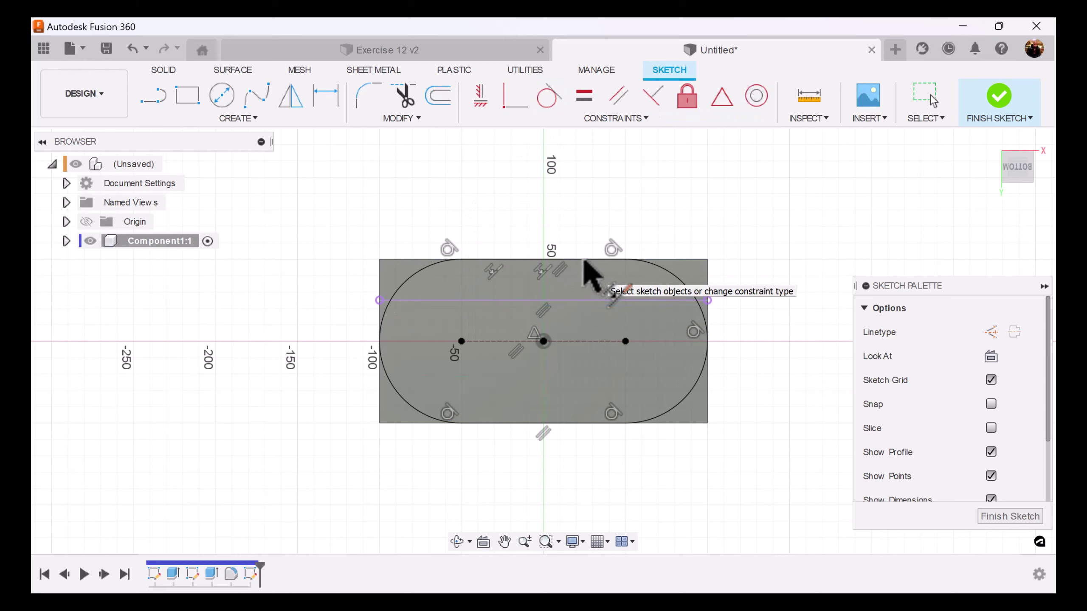
pyautogui.click(993, 518)
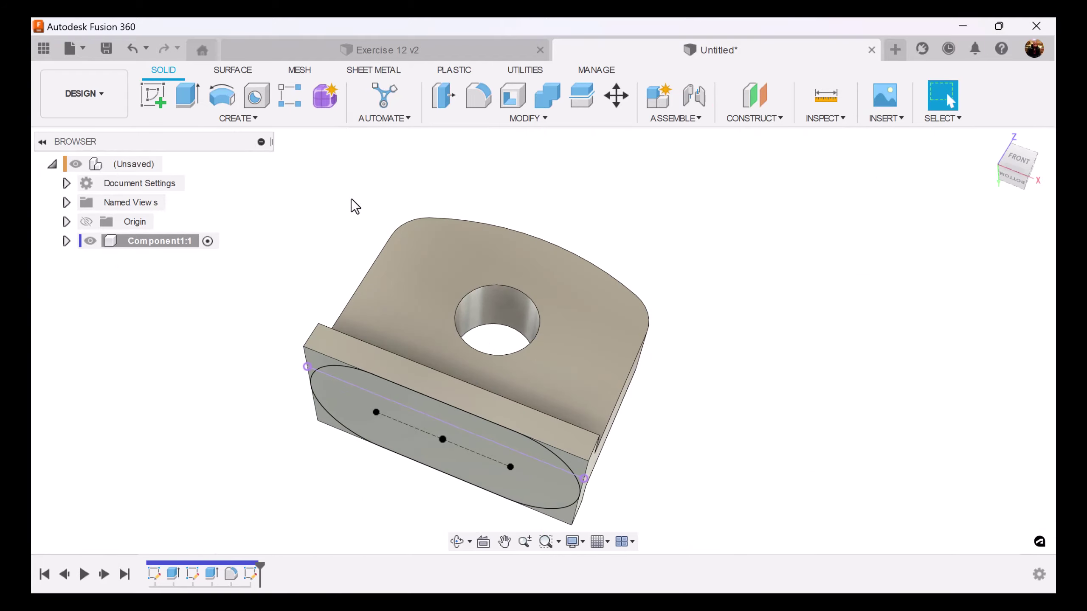
# Extrude the six corner regions outside the slot as a 124.919 mm cut through the part
pyautogui.click(186, 96)
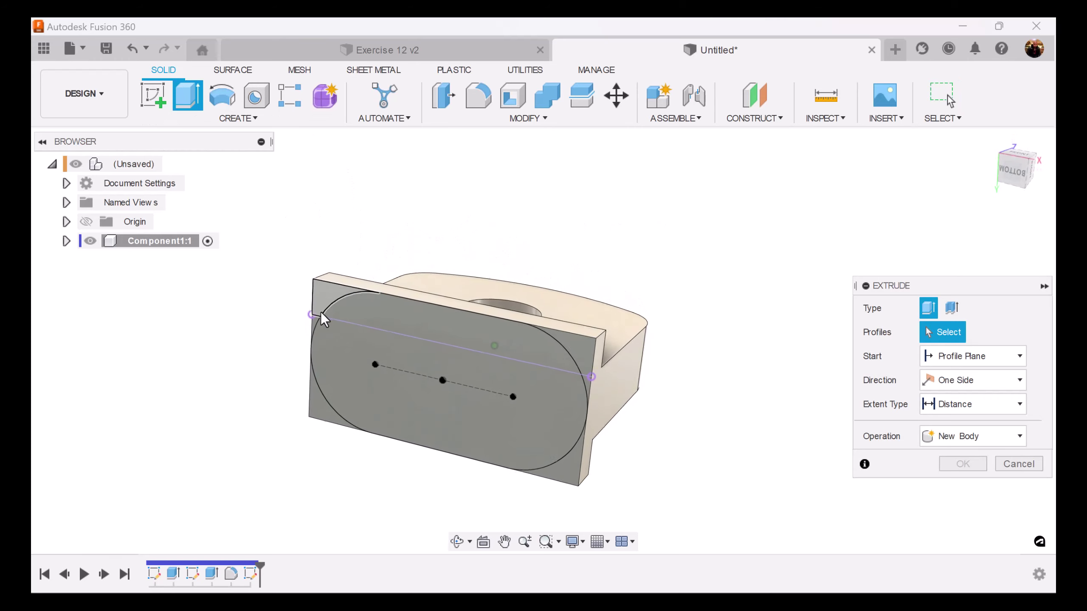
pyautogui.click(317, 320)
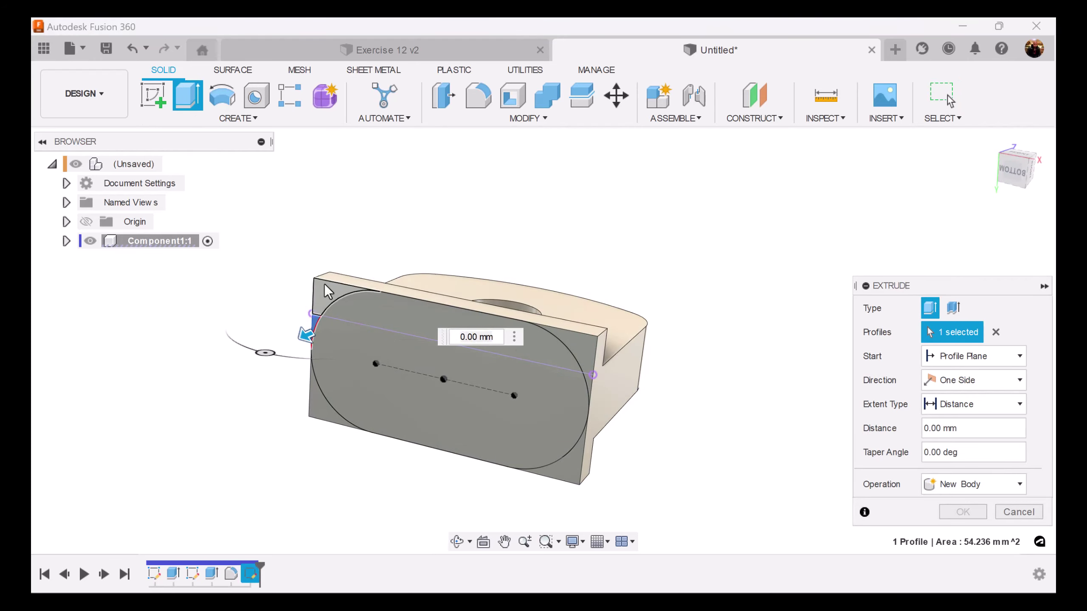
pyautogui.click(309, 412)
pyautogui.click(323, 411)
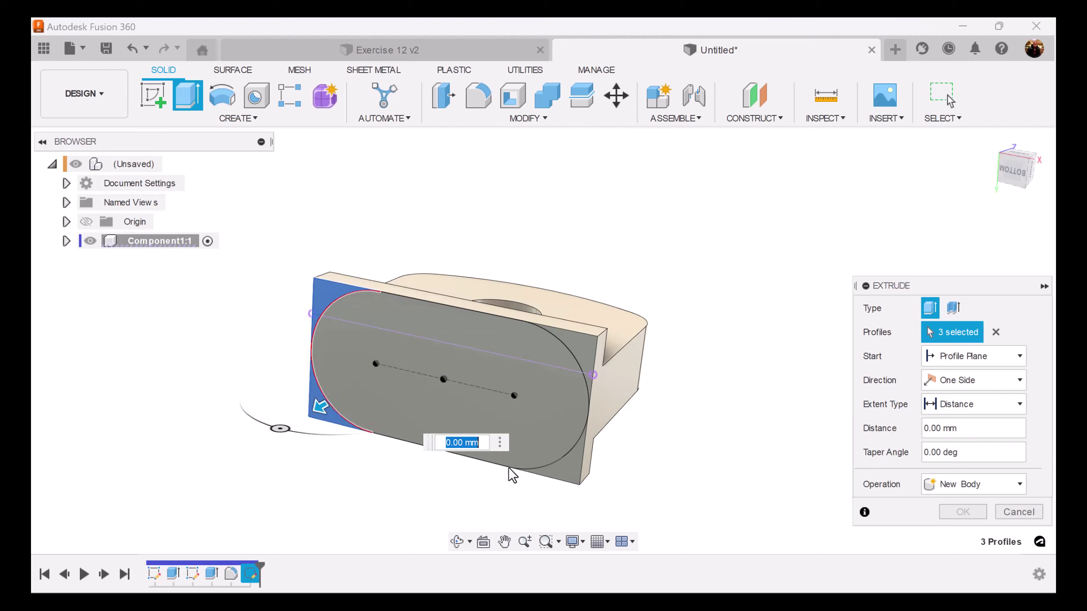
pyautogui.click(570, 460)
pyautogui.click(584, 354)
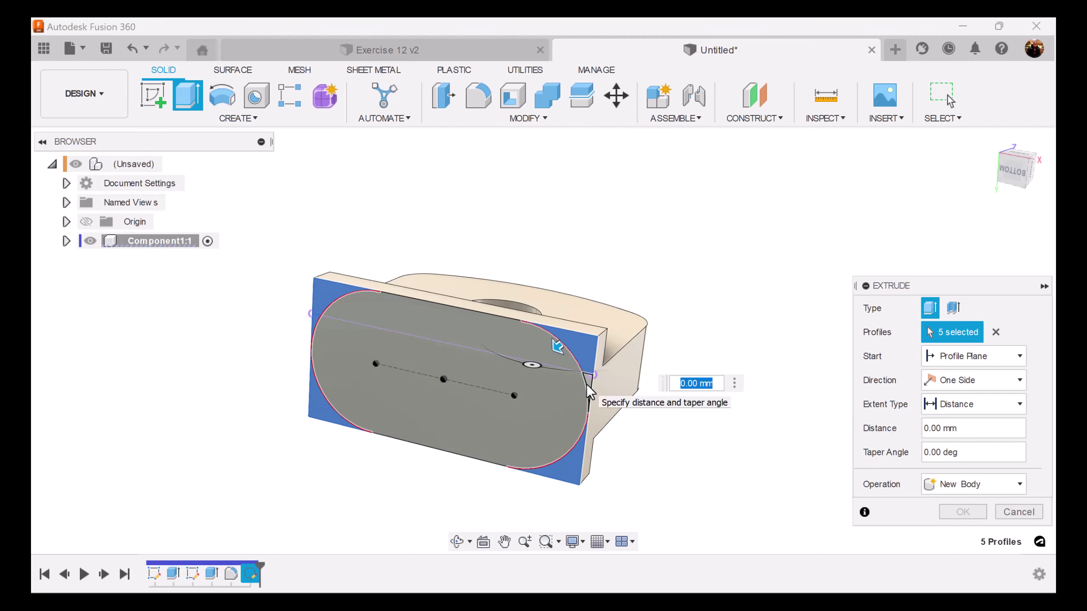
pyautogui.click(586, 384)
pyautogui.keyDown('shift'); pyautogui.moveTo(645, 394); pyautogui.dragTo(555, 468, button='middle'); pyautogui.keyUp('shift')
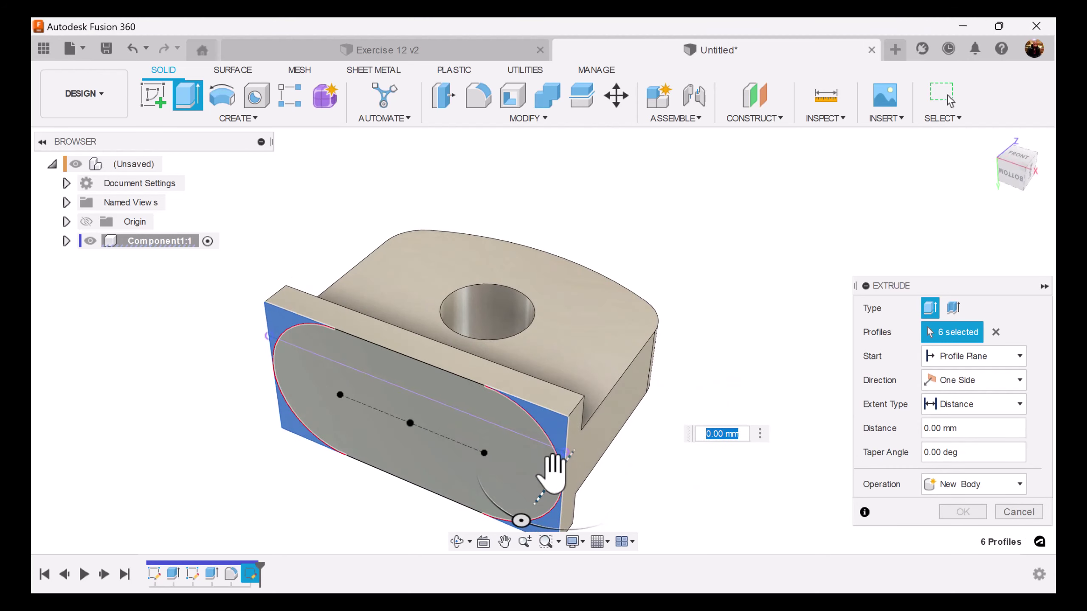
pyautogui.moveTo(556, 468); pyautogui.dragTo(614, 412)
pyautogui.keyDown('shift'); pyautogui.moveTo(613, 412); pyautogui.dragTo(753, 299, button='middle'); pyautogui.keyUp('shift')
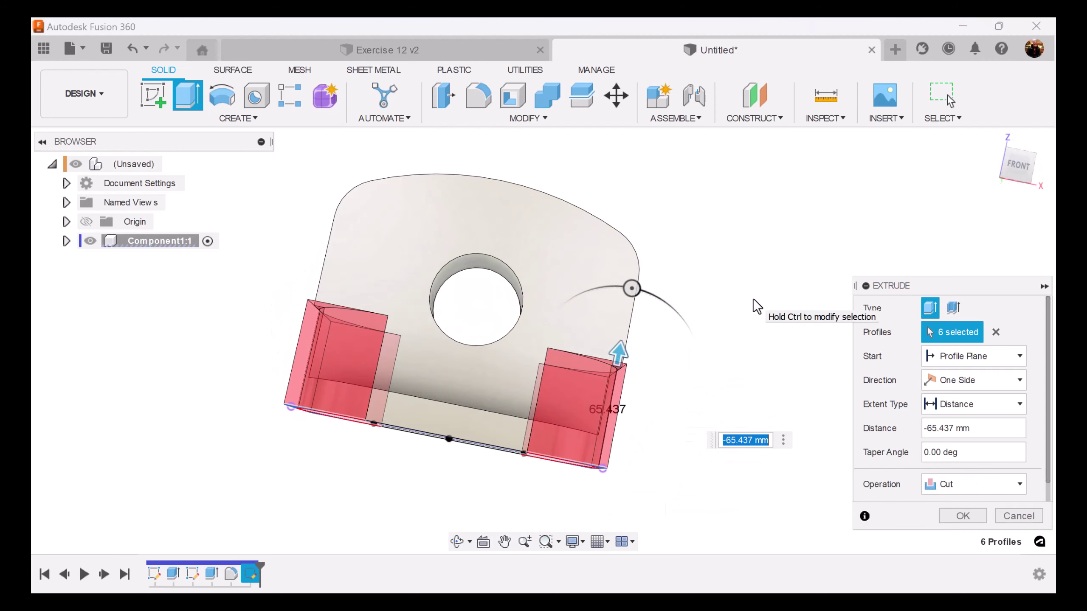
pyautogui.write('124.919')
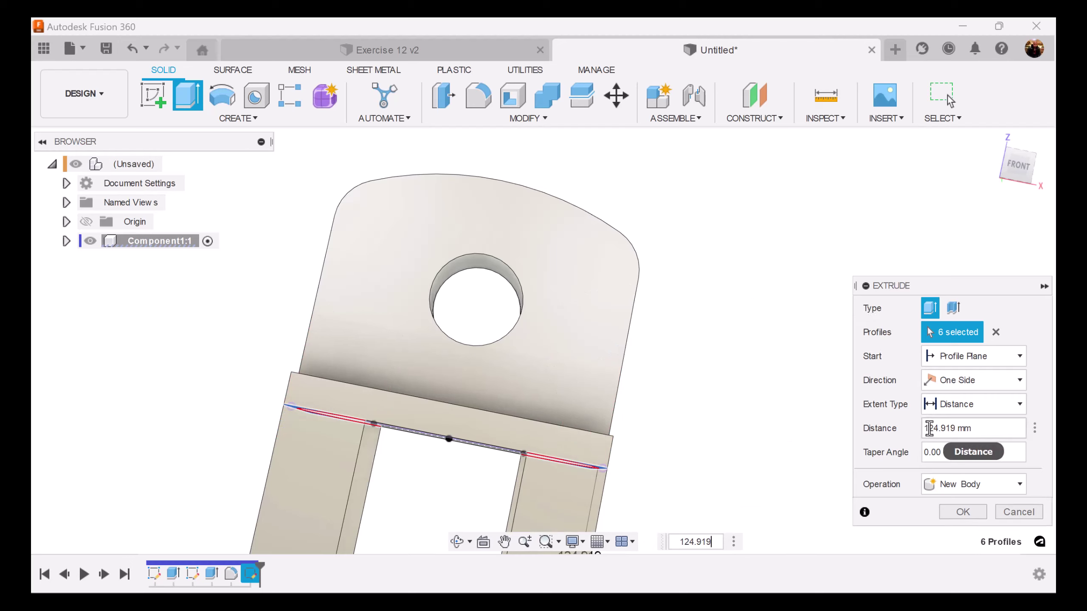
pyautogui.write('-')
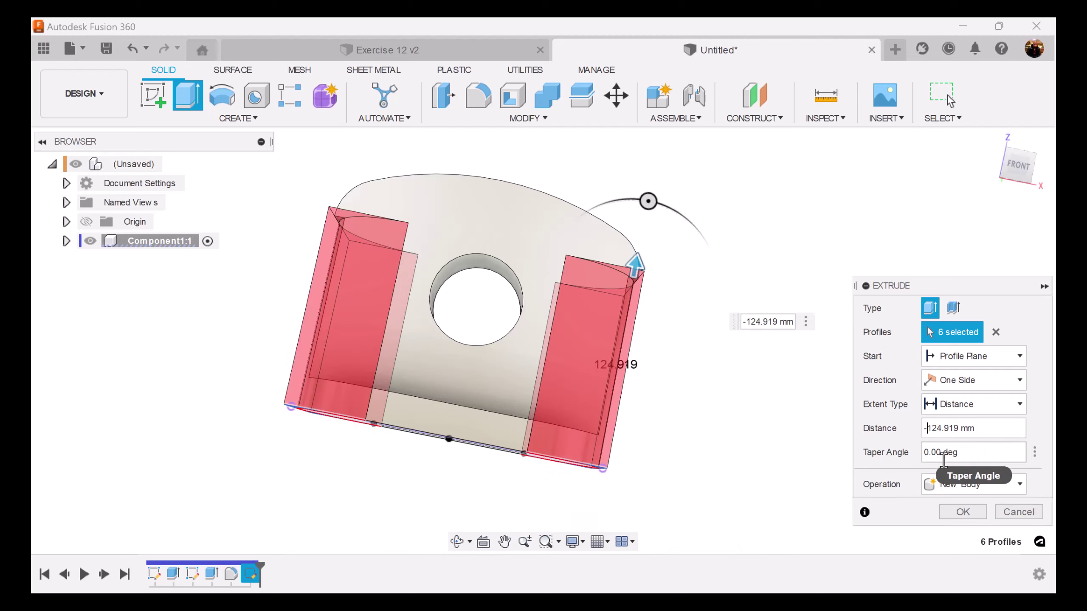
pyautogui.press('F6')
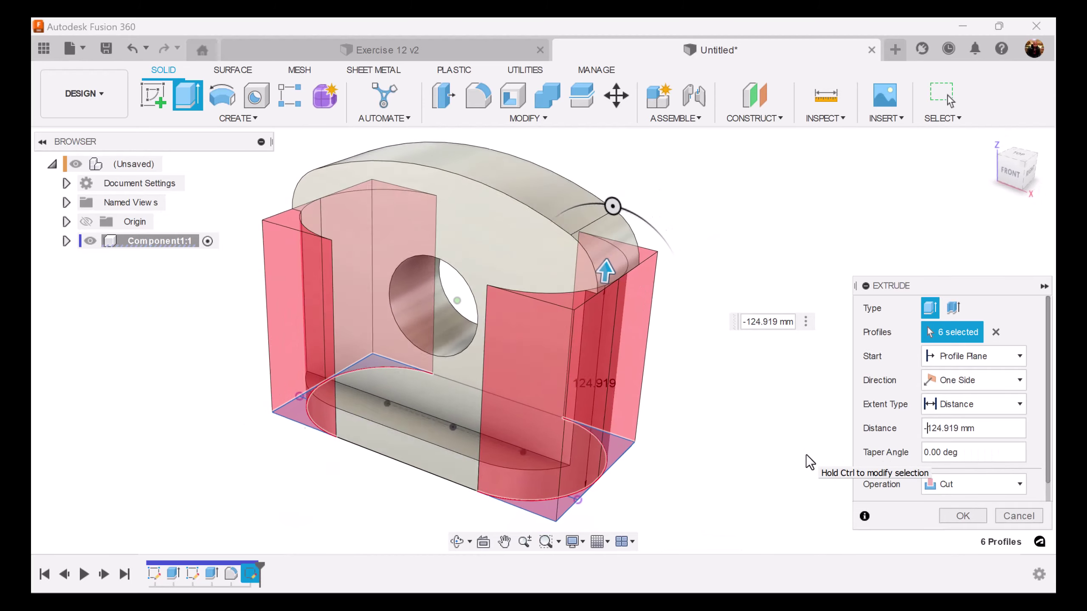
pyautogui.click(962, 515)
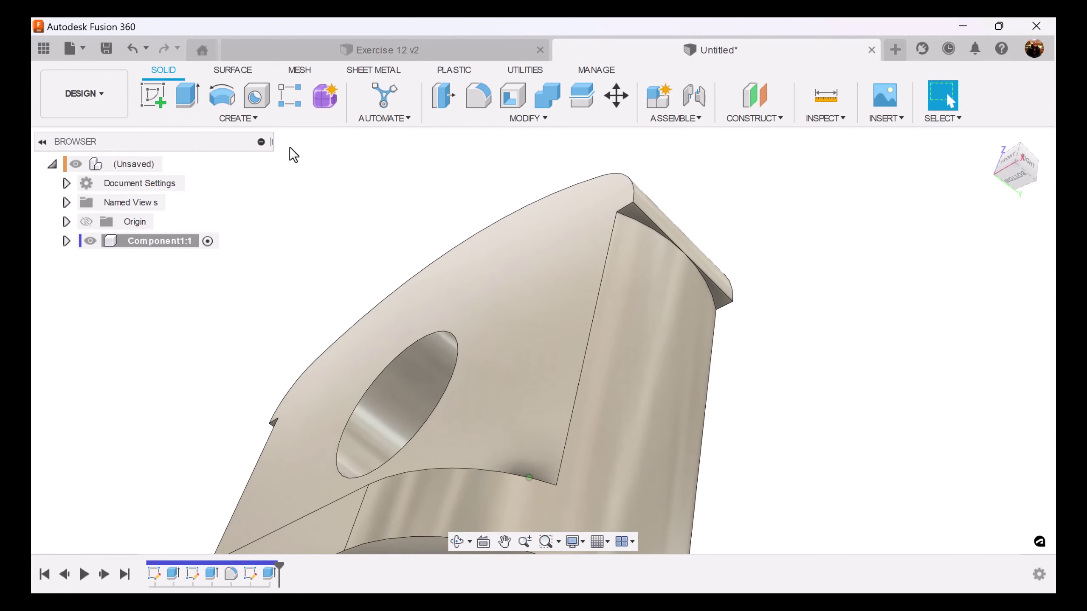
# Create and finish an empty sketch on the base face, then bring up Sweep
pyautogui.click(153, 98)
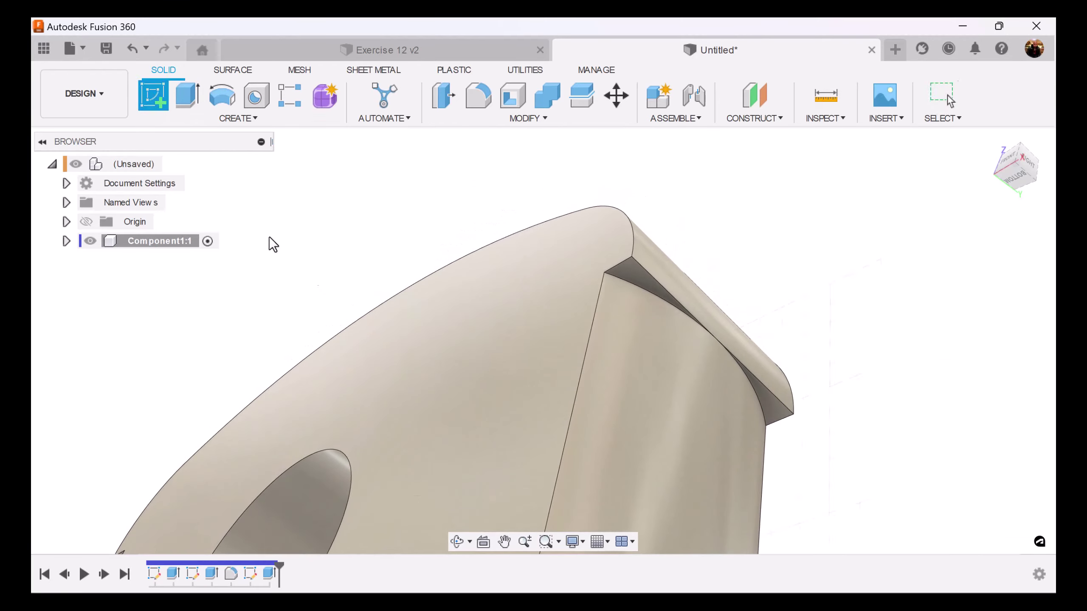
pyautogui.click(645, 279)
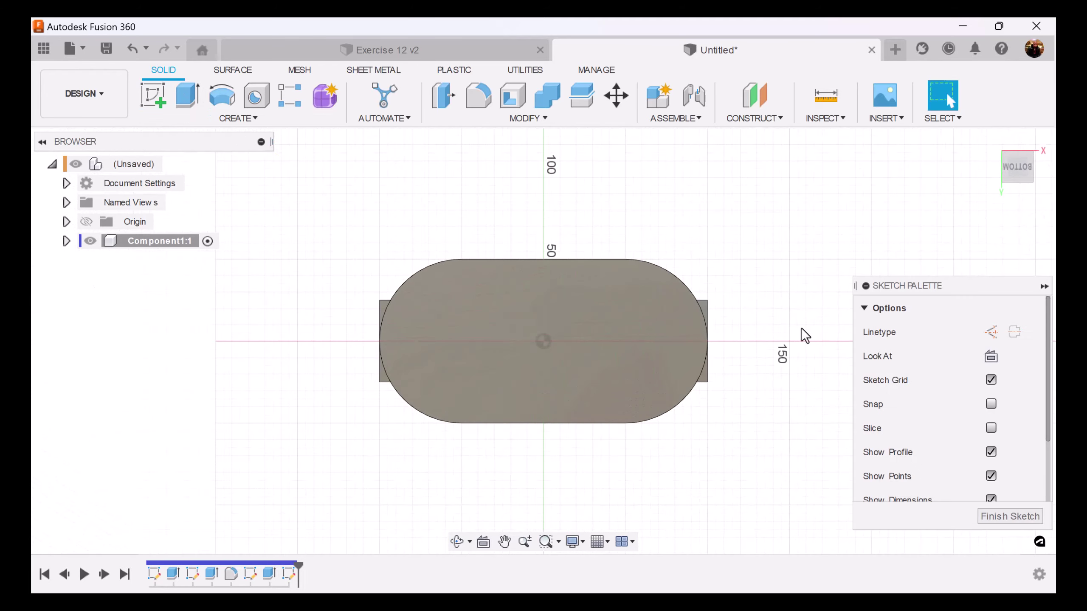
pyautogui.click(1007, 517)
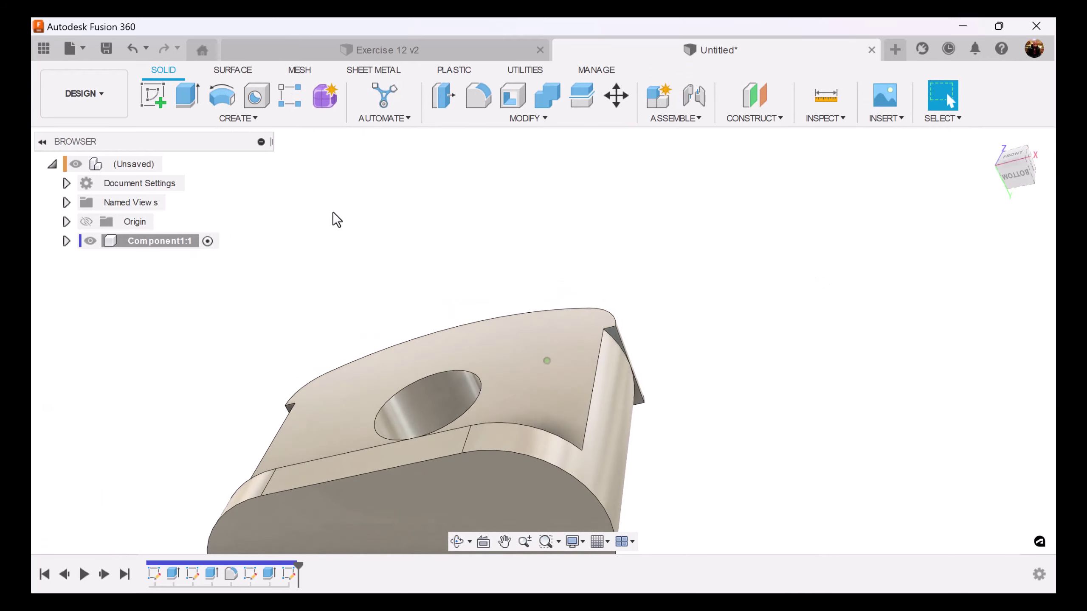
pyautogui.click(240, 122)
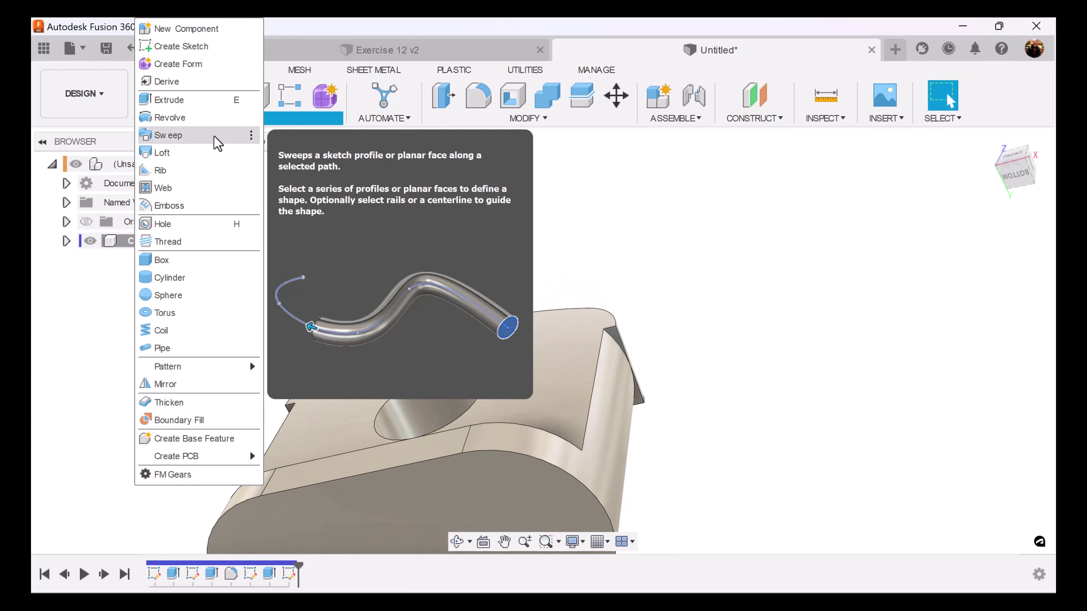
pyautogui.click(214, 136)
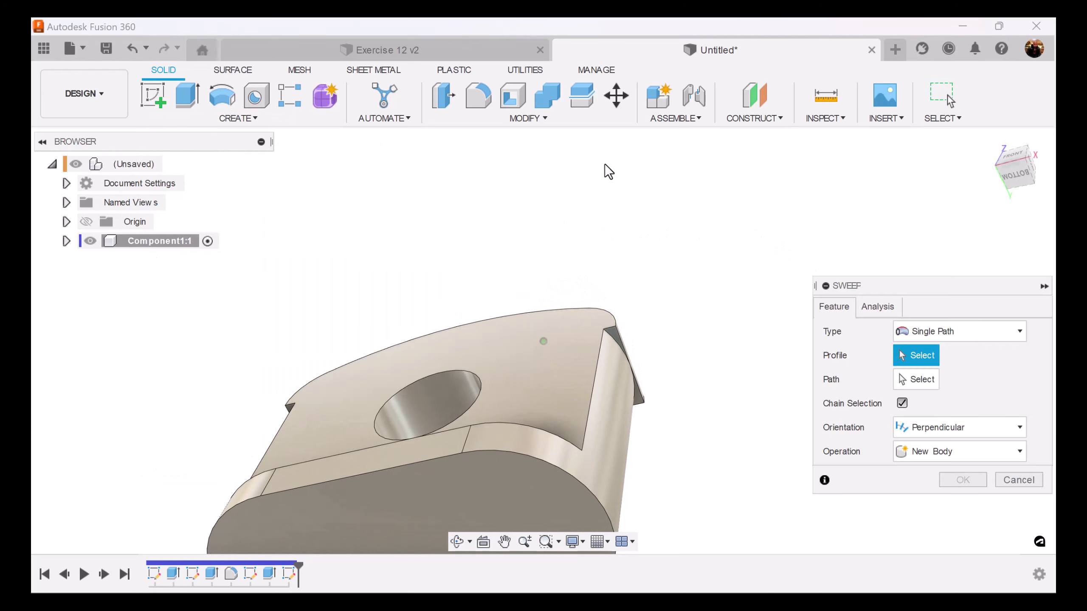
# Sweep four triangular profiles along the upright plate's curved top edge as the path
pyautogui.click(615, 337)
pyautogui.click(640, 400)
pyautogui.keyDown('shift'); pyautogui.moveTo(643, 400); pyautogui.dragTo(358, 286, button='middle'); pyautogui.keyUp('shift')
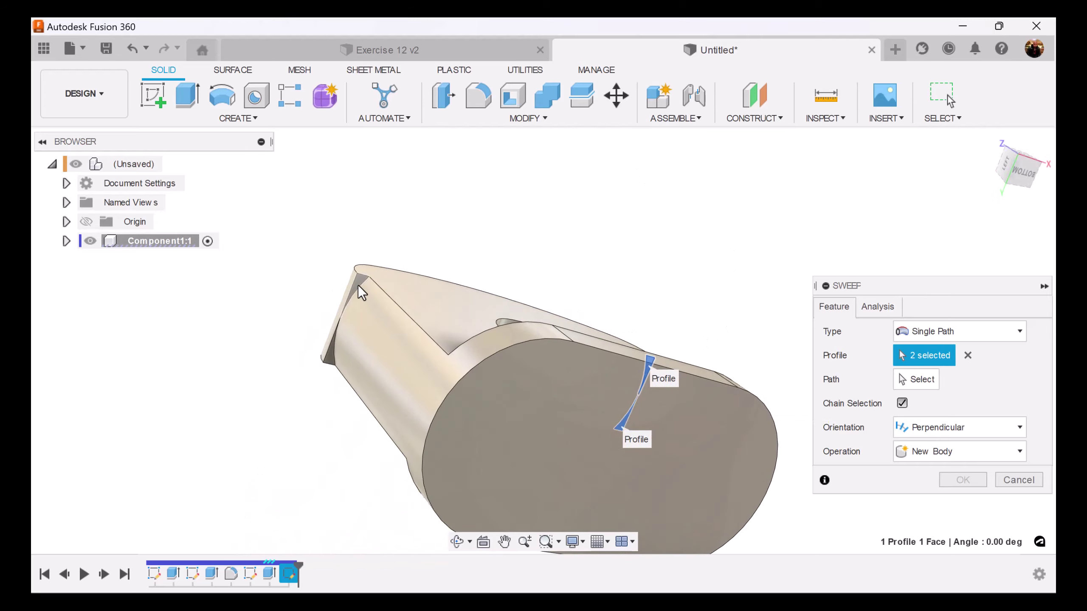
pyautogui.click(333, 354)
pyautogui.keyDown('shift'); pyautogui.moveTo(332, 355); pyautogui.dragTo(603, 250, button='middle'); pyautogui.keyUp('shift')
pyautogui.click(933, 377)
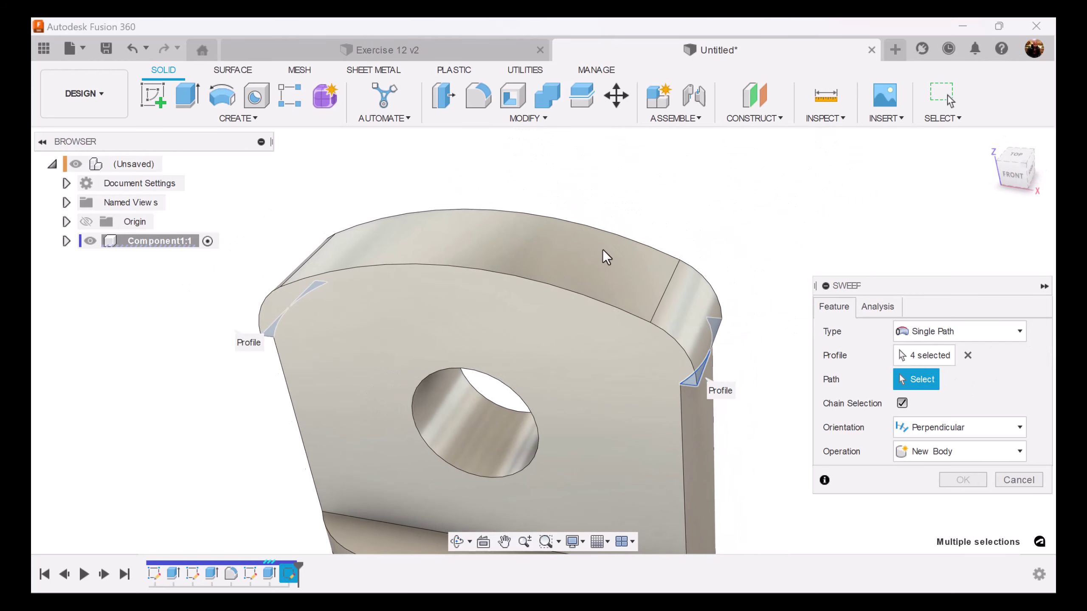
pyautogui.click(562, 290)
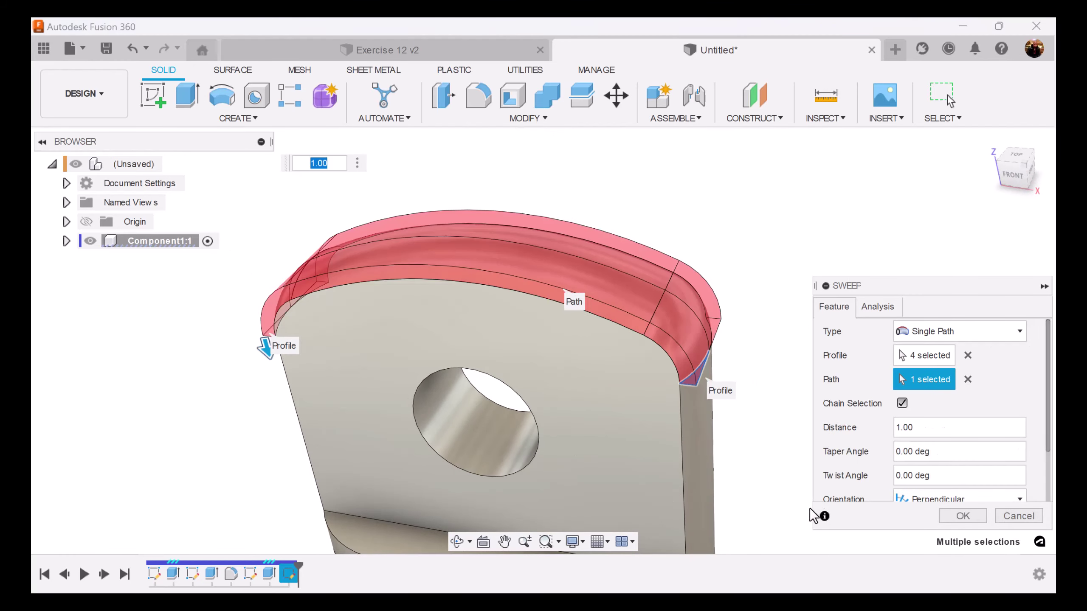
pyautogui.click(963, 515)
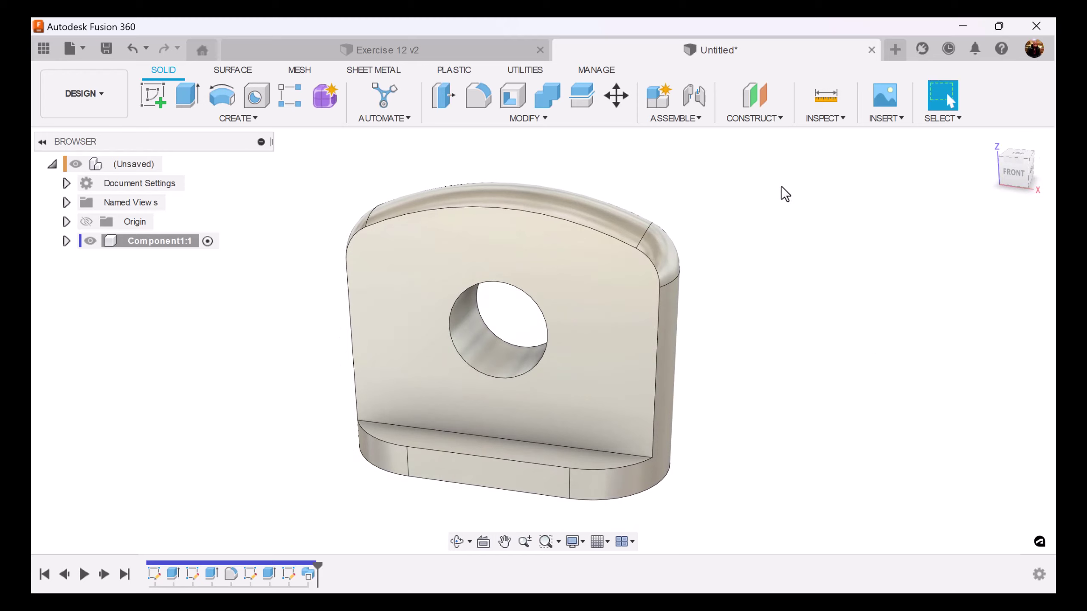
# Apply a full-round fillet to the hole's center face, then view the part from the front
pyautogui.click(477, 97)
pyautogui.click(488, 357)
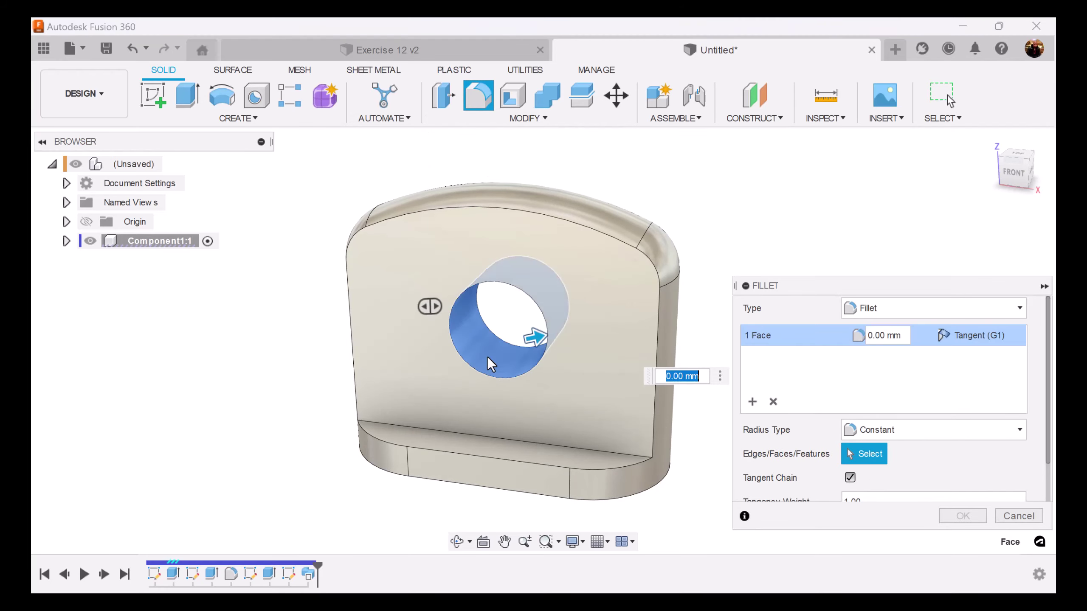
pyautogui.click(986, 309)
pyautogui.click(909, 363)
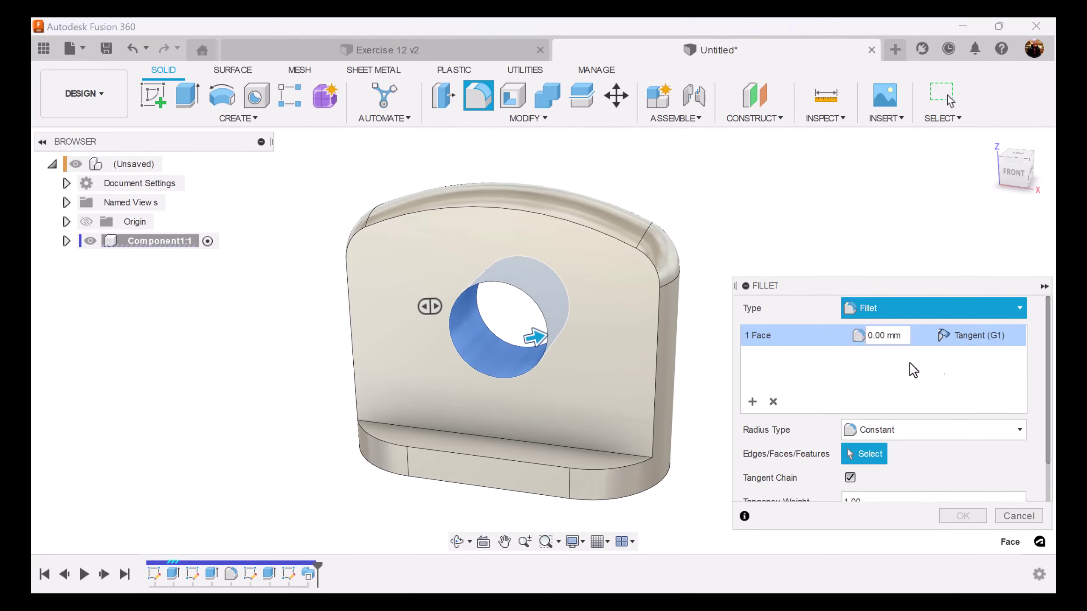
pyautogui.click(496, 360)
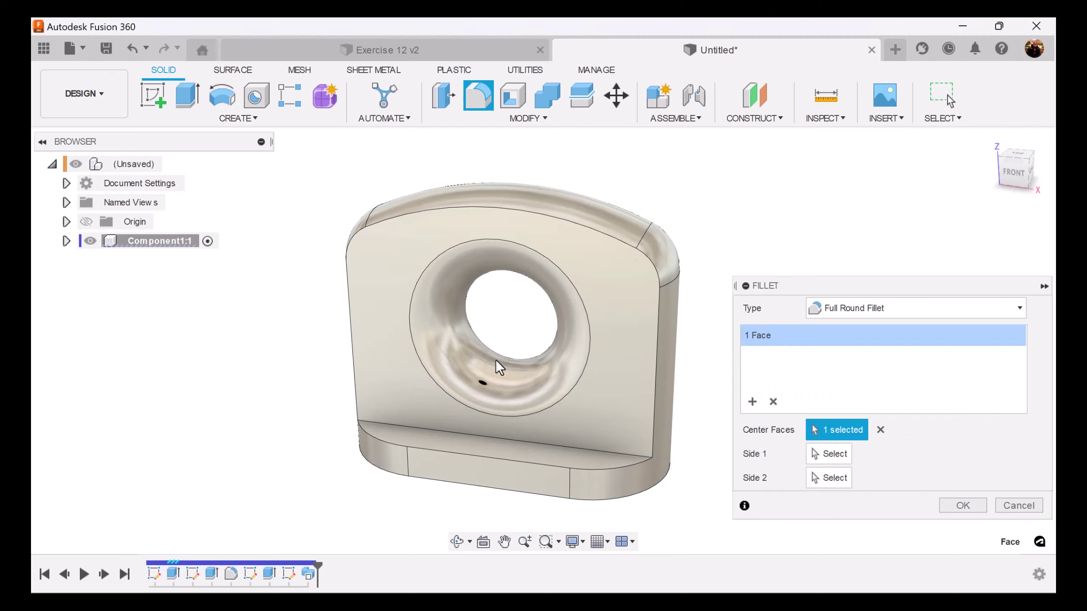
pyautogui.click(963, 505)
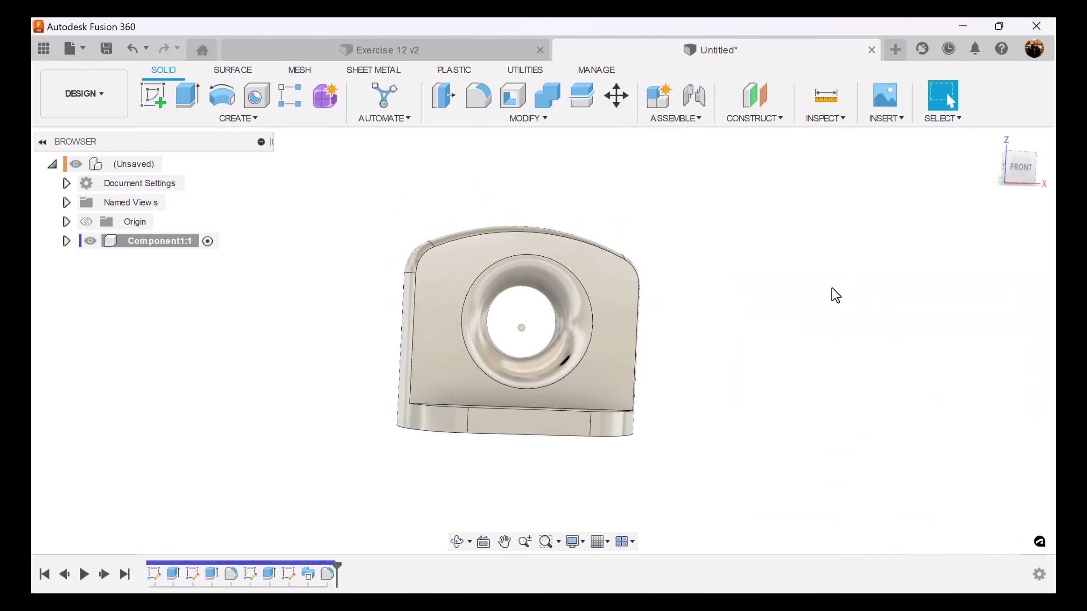
pyautogui.click(1029, 175)
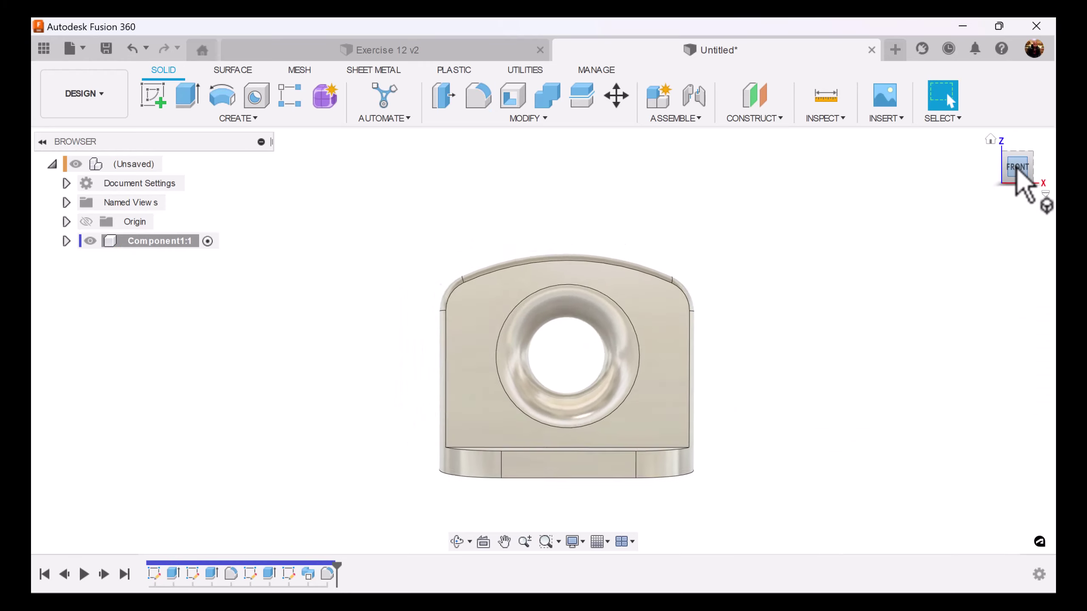
pyautogui.moveTo(881, 269); pyautogui.dragTo(810, 211, button='middle')
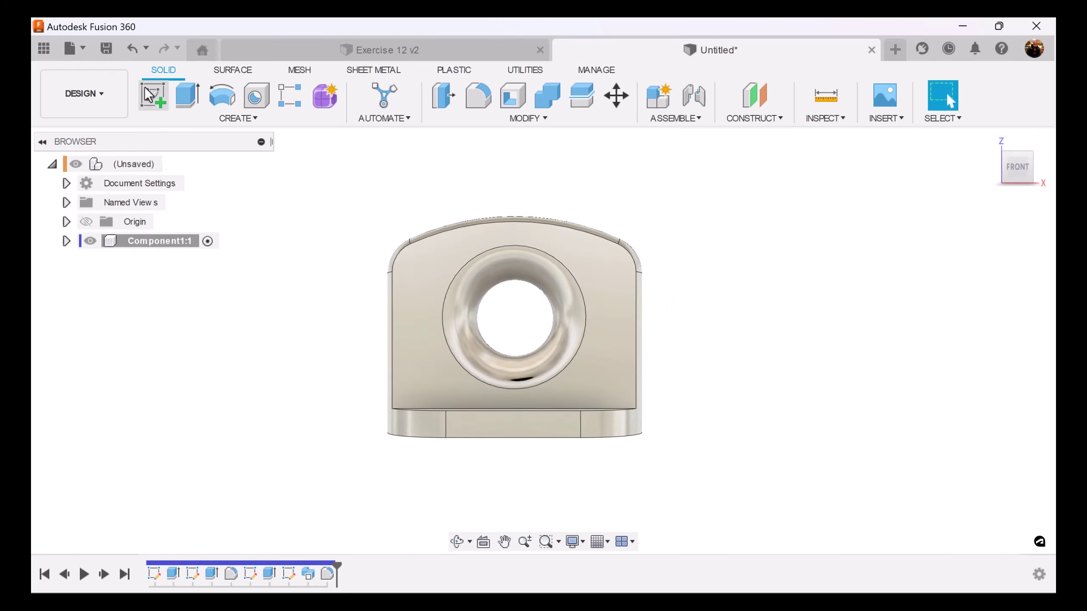
# Start a sketch on the bracket's front face and draw a rectangle from the base origin
pyautogui.click(153, 95)
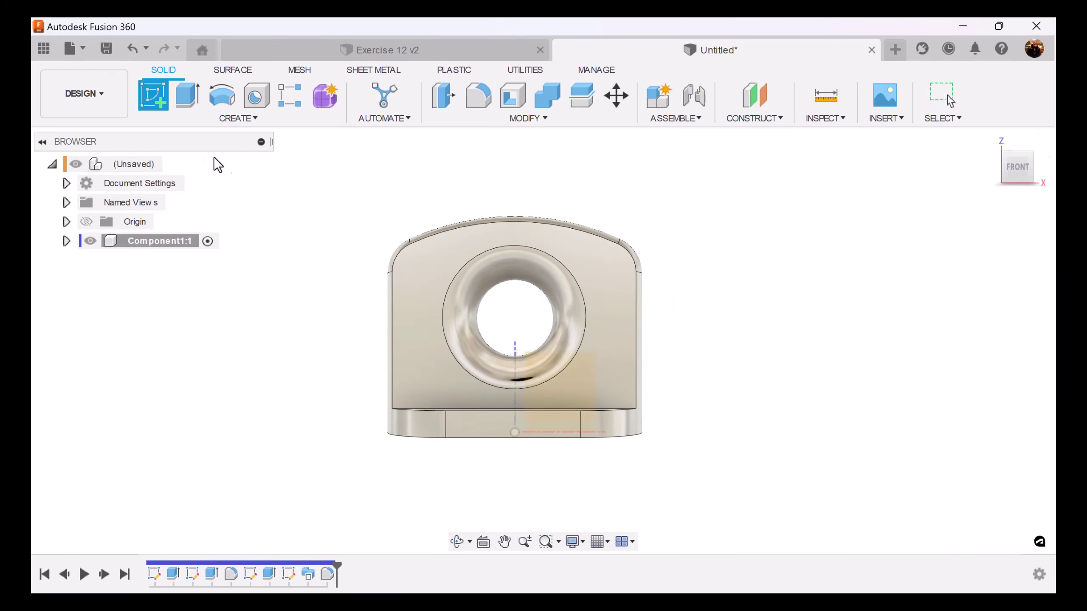
pyautogui.click(542, 372)
pyautogui.moveTo(693, 378)
pyautogui.mouseDown(button='middle')
pyautogui.moveTo(740, 376)
pyautogui.moveTo(723, 444)
pyautogui.moveTo(734, 397)
pyautogui.mouseUp(button='middle')
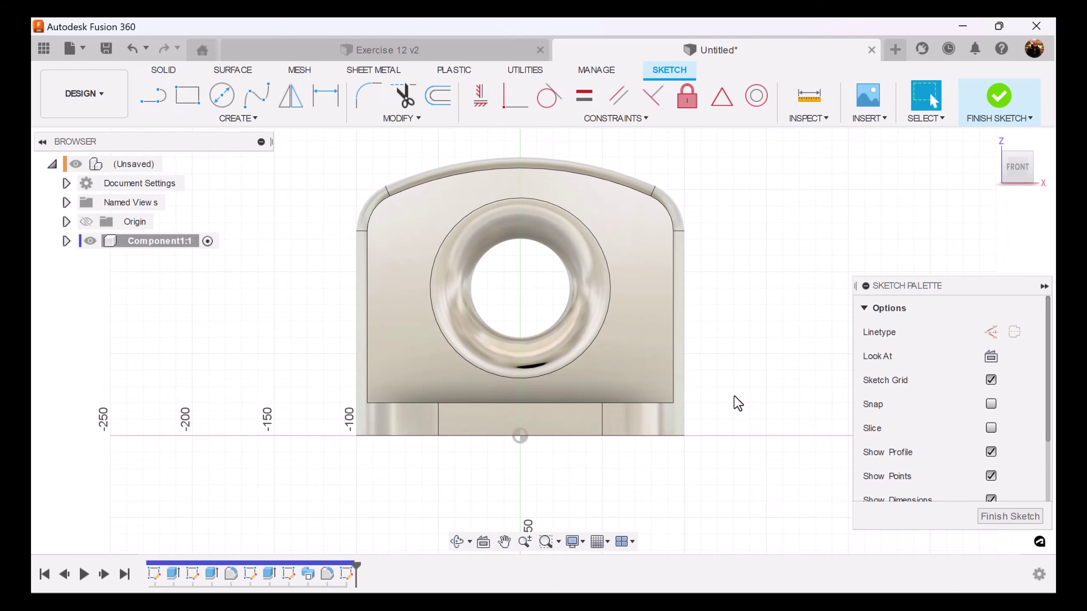
pyautogui.click(186, 95)
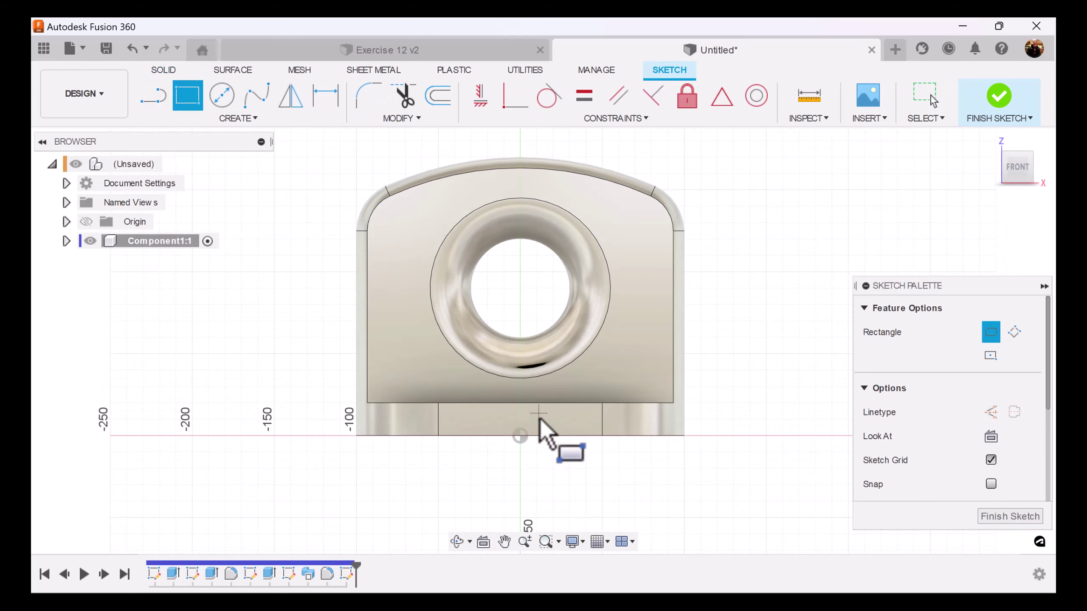
pyautogui.click(499, 436)
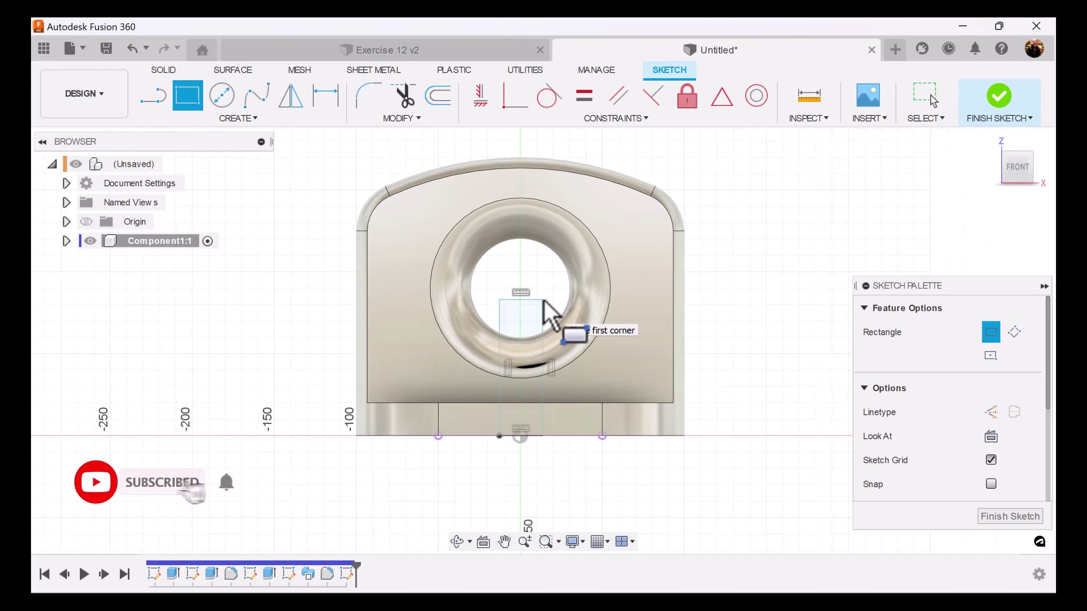
# Dimension the rectangle's top edge to a 30 mm width
pyautogui.click(324, 103)
pyautogui.click(520, 300)
pyautogui.click(515, 275)
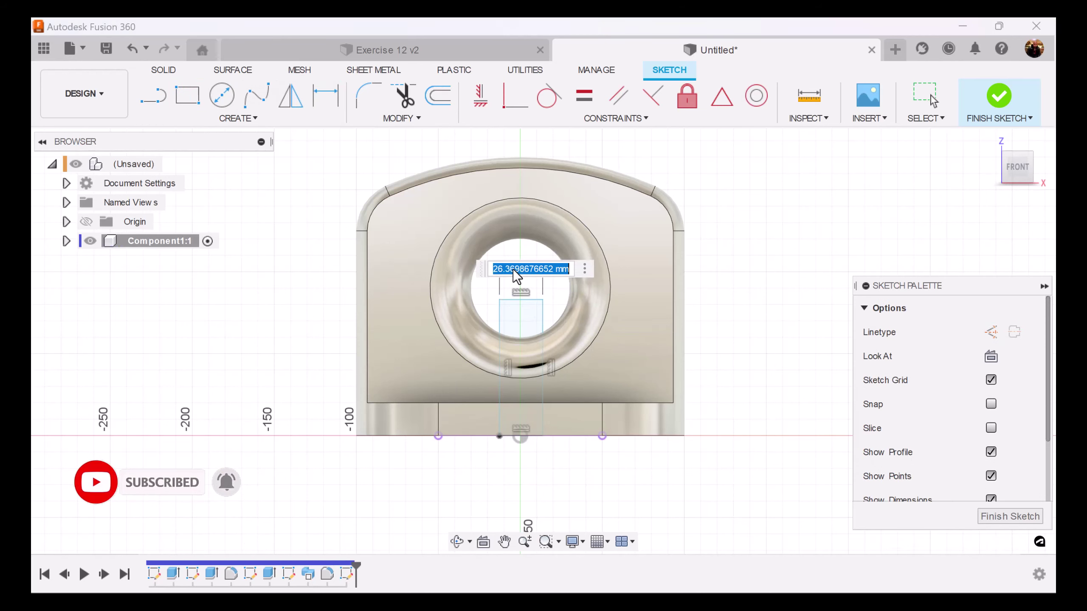
pyautogui.write('30')
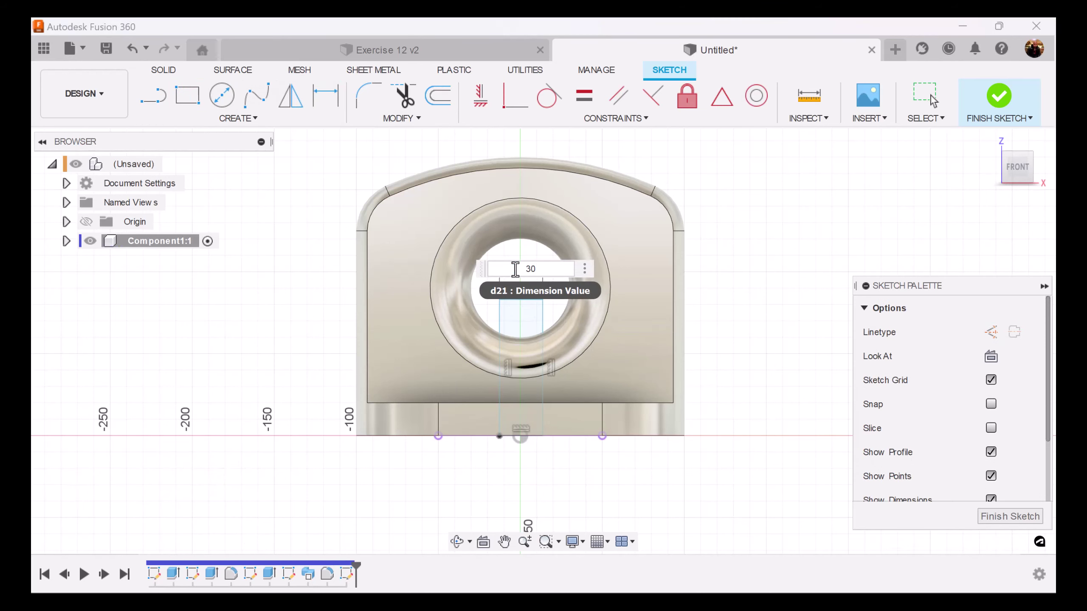
pyautogui.press('Return')
pyautogui.scroll(5, 515, 269)
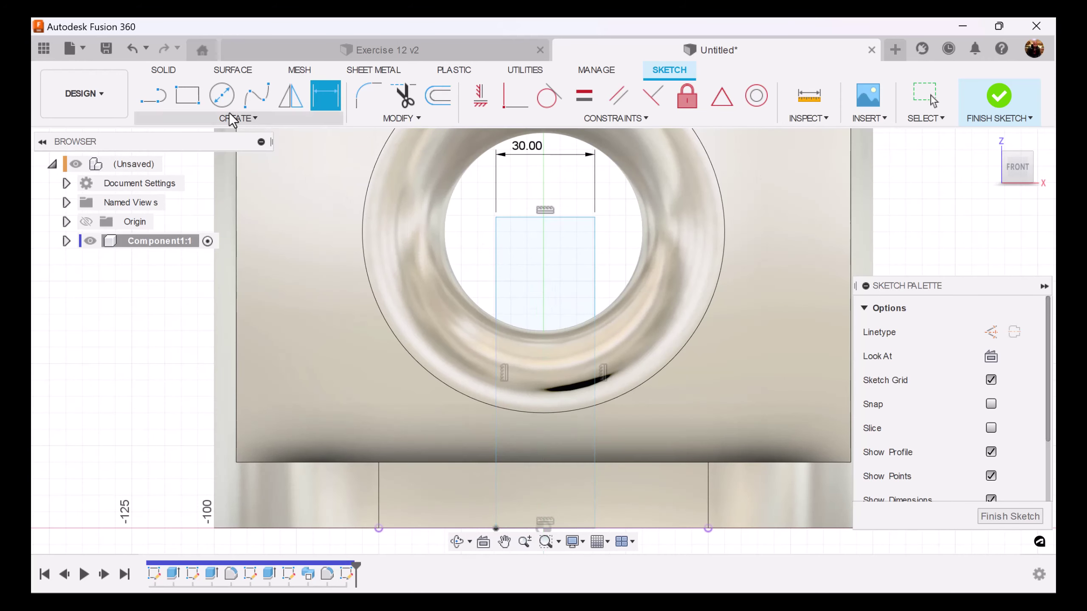
# Draw a 90 mm vertical construction line up from the origin
pyautogui.click(152, 99)
pyautogui.click(990, 332)
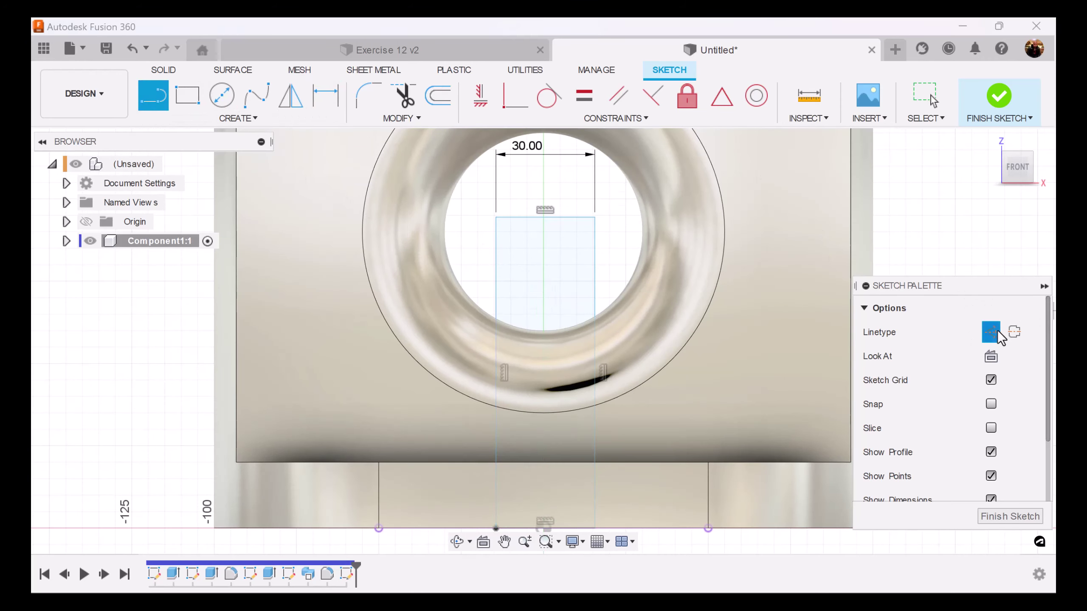
pyautogui.click(544, 528)
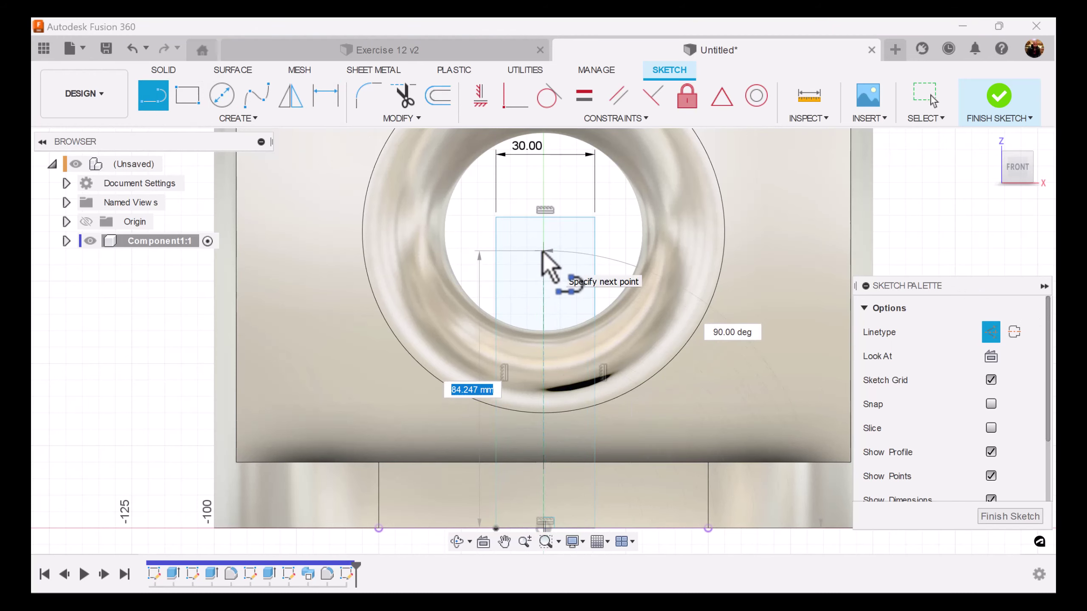
pyautogui.write('90')
pyautogui.press('Return')
pyautogui.press('Escape')
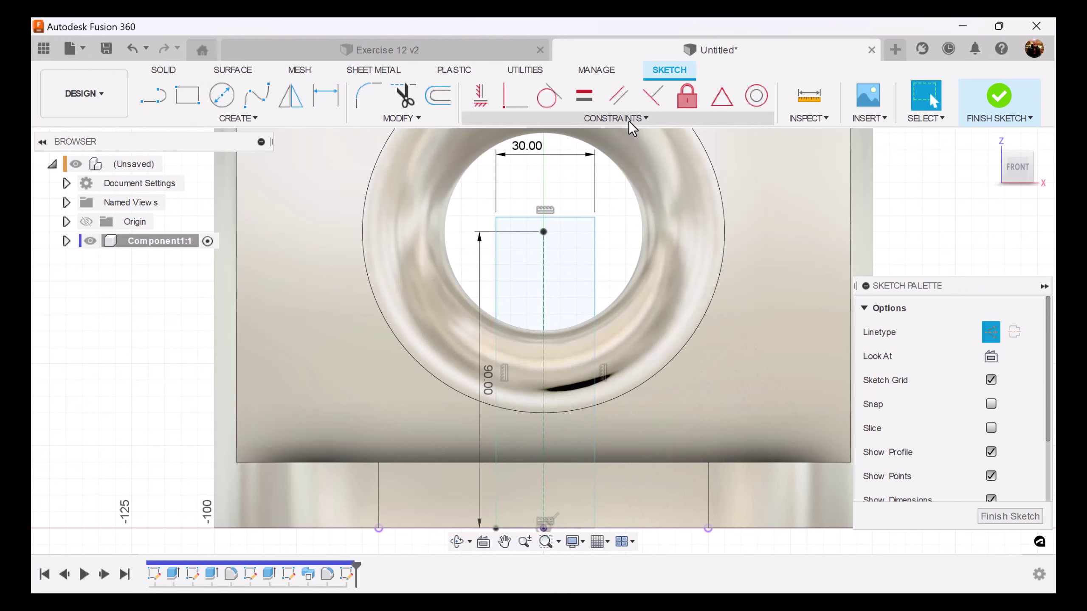
# Centre the rectangle's top edge on the construction line's end with a Midpoint constraint, and finish the sketch
pyautogui.click(722, 101)
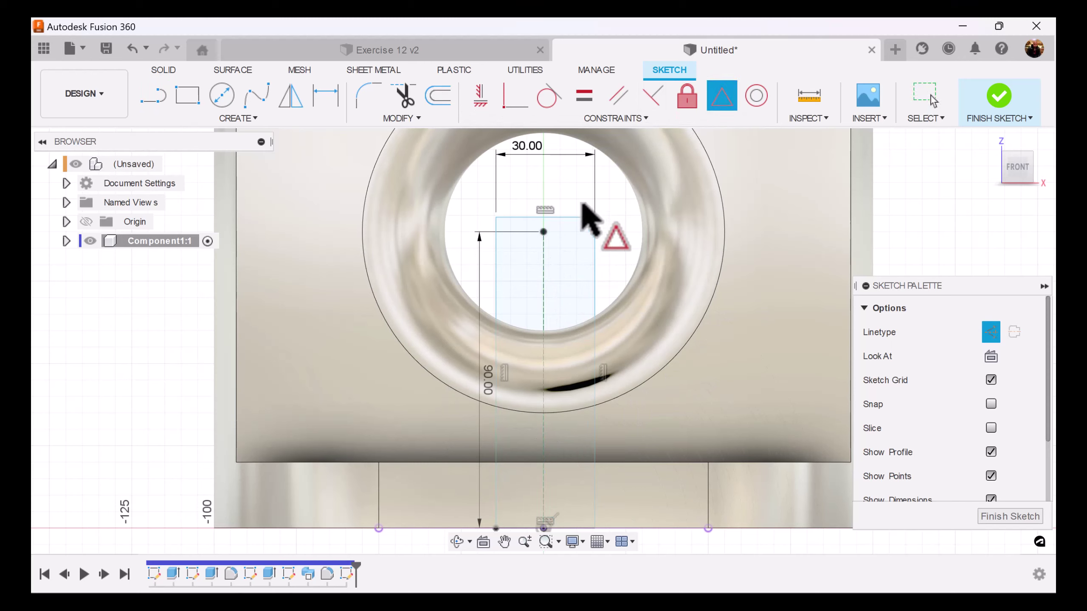
pyautogui.click(574, 217)
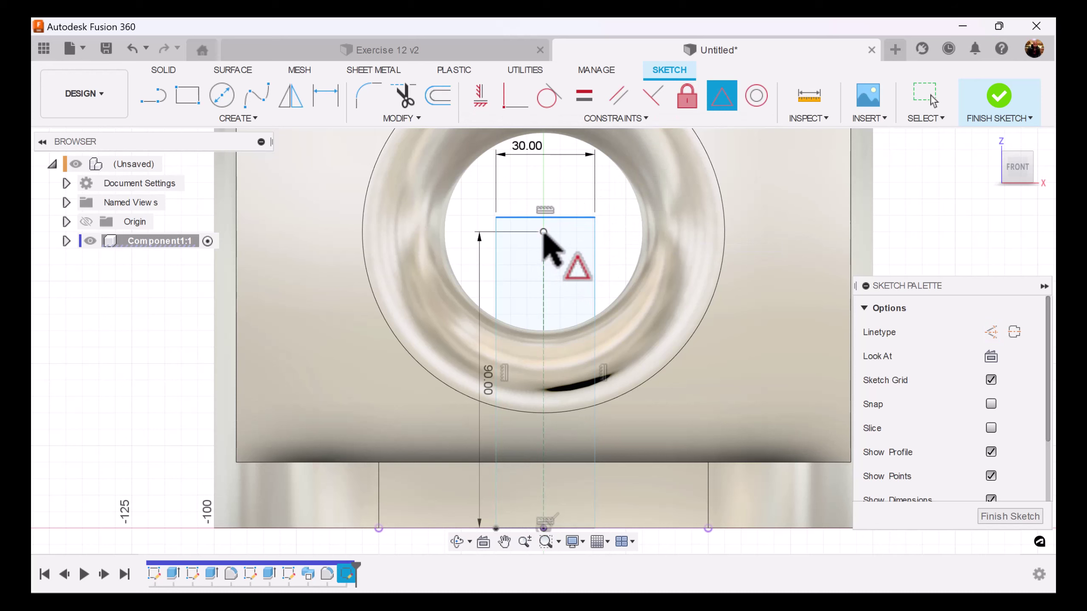
pyautogui.click(543, 232)
pyautogui.scroll(-4, 639, 350)
pyautogui.scroll(-1, 642, 359)
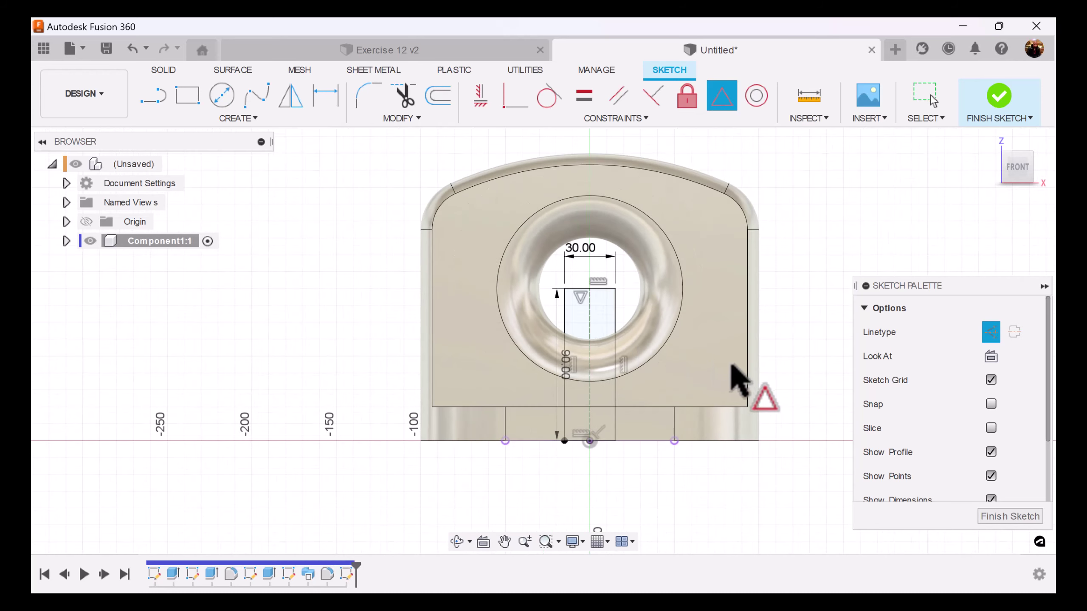
pyautogui.click(1034, 516)
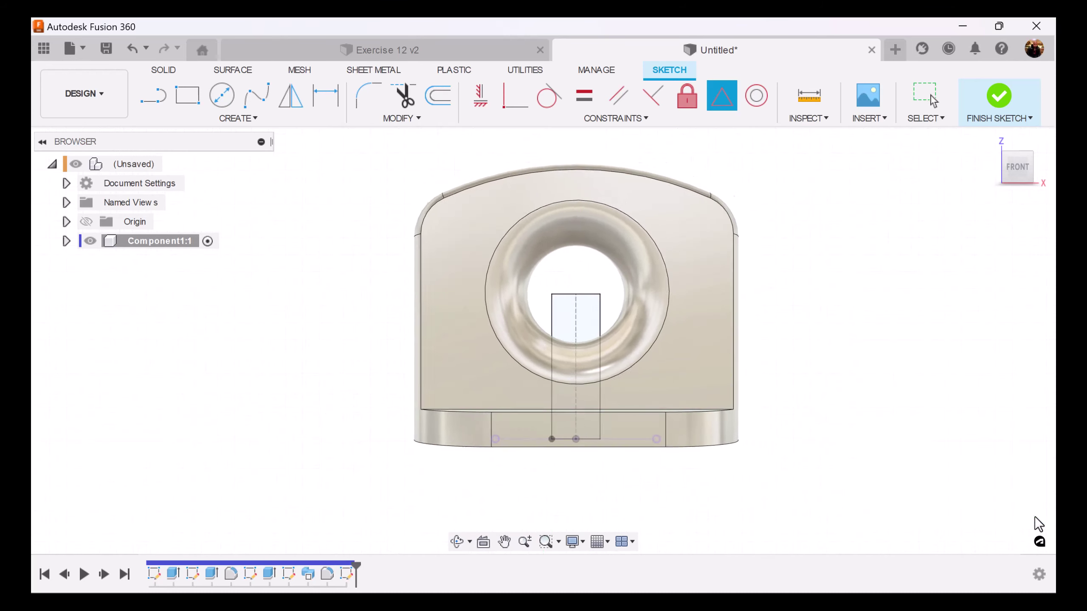
# Extrude the slot profile as a symmetric, All-extent cut through the bracket
pyautogui.click(187, 96)
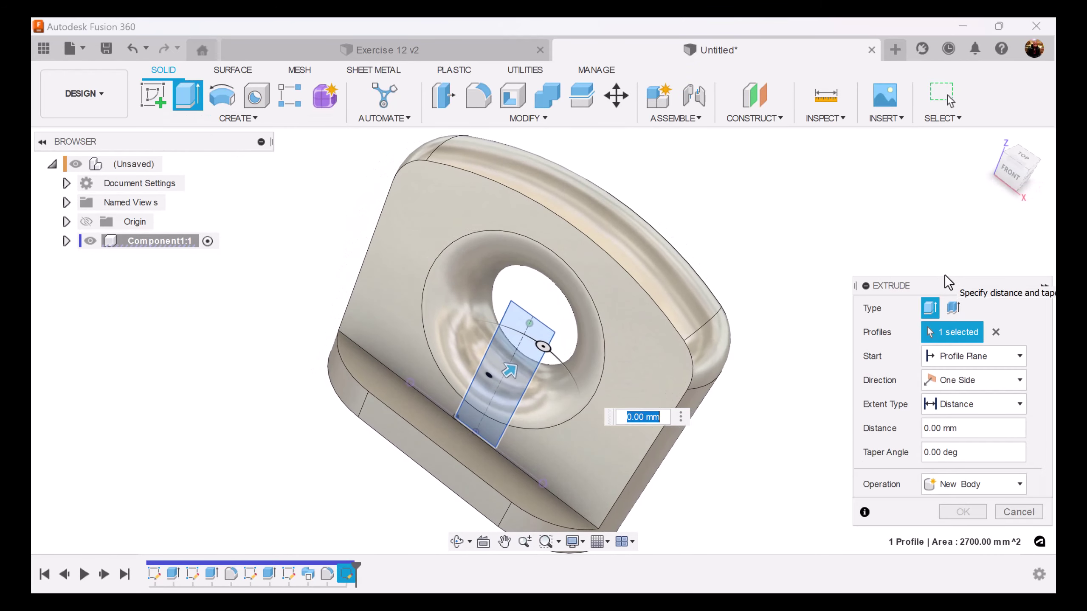
pyautogui.click(986, 383)
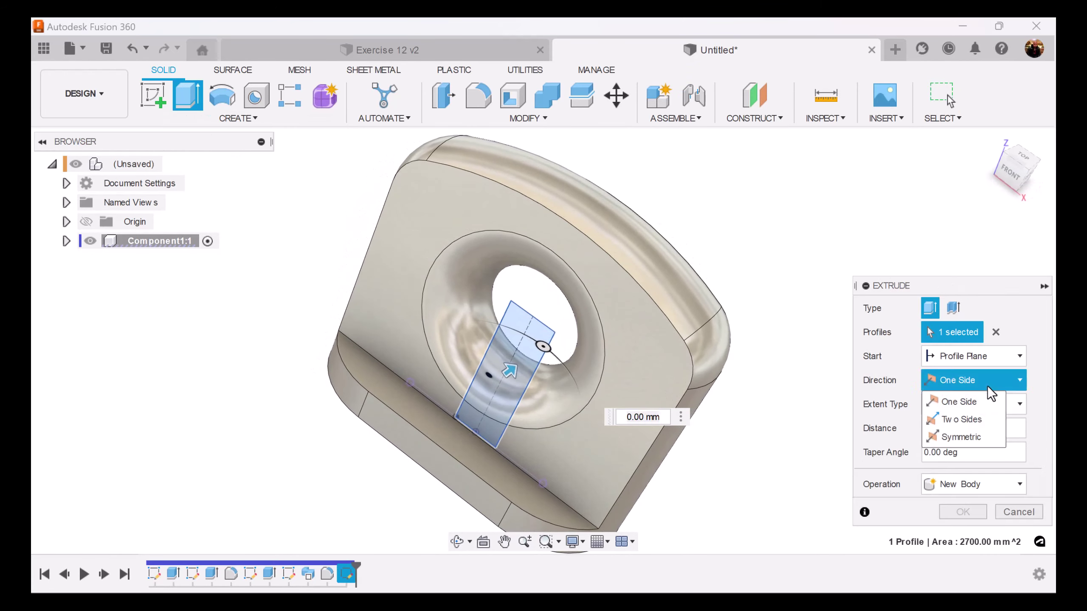
pyautogui.click(981, 436)
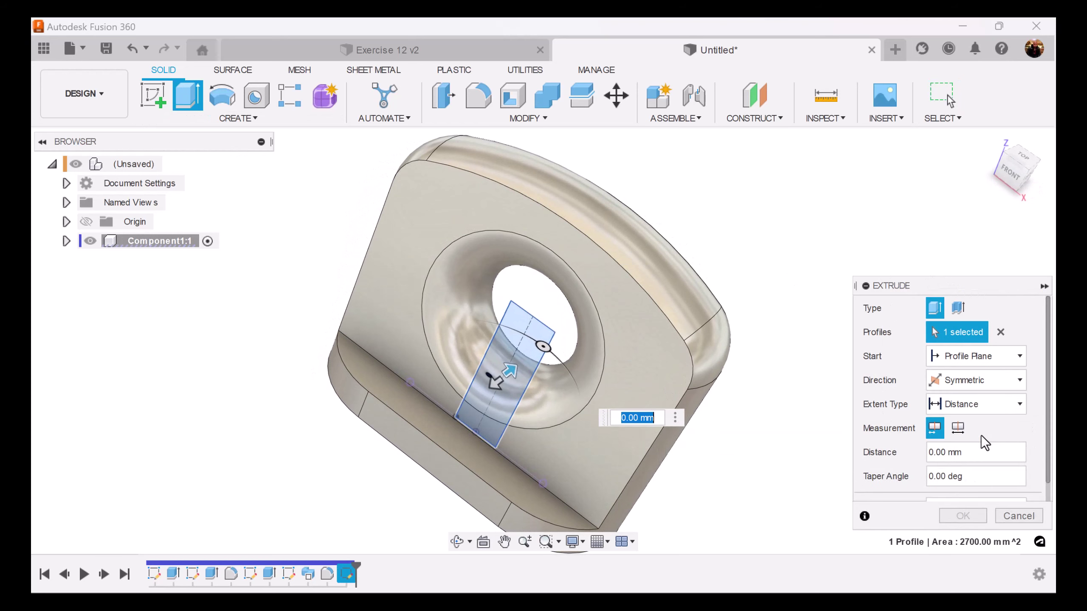
pyautogui.click(964, 407)
pyautogui.click(960, 446)
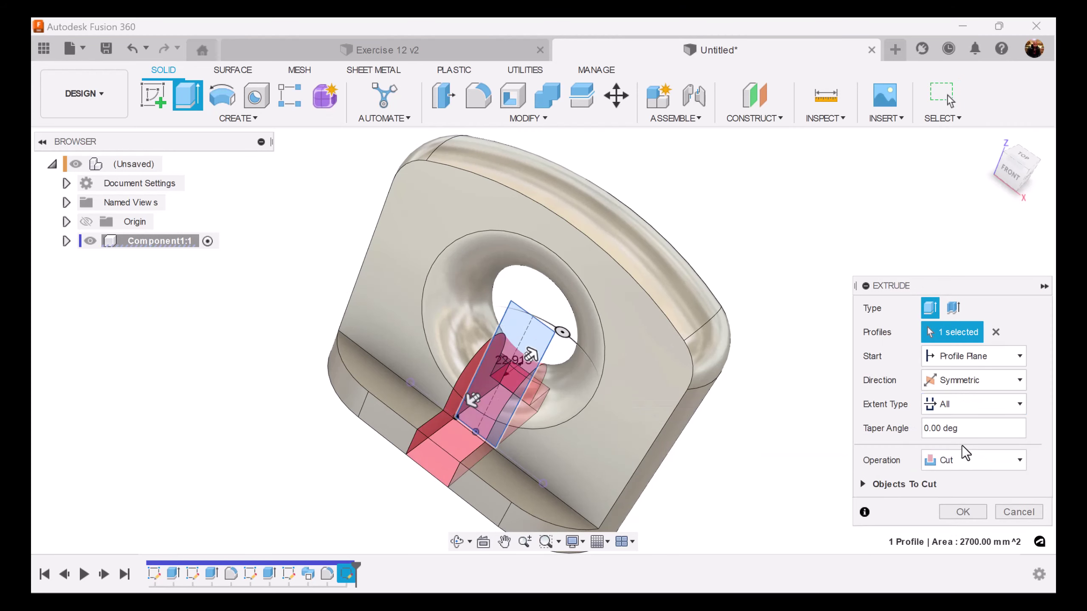
pyautogui.click(962, 511)
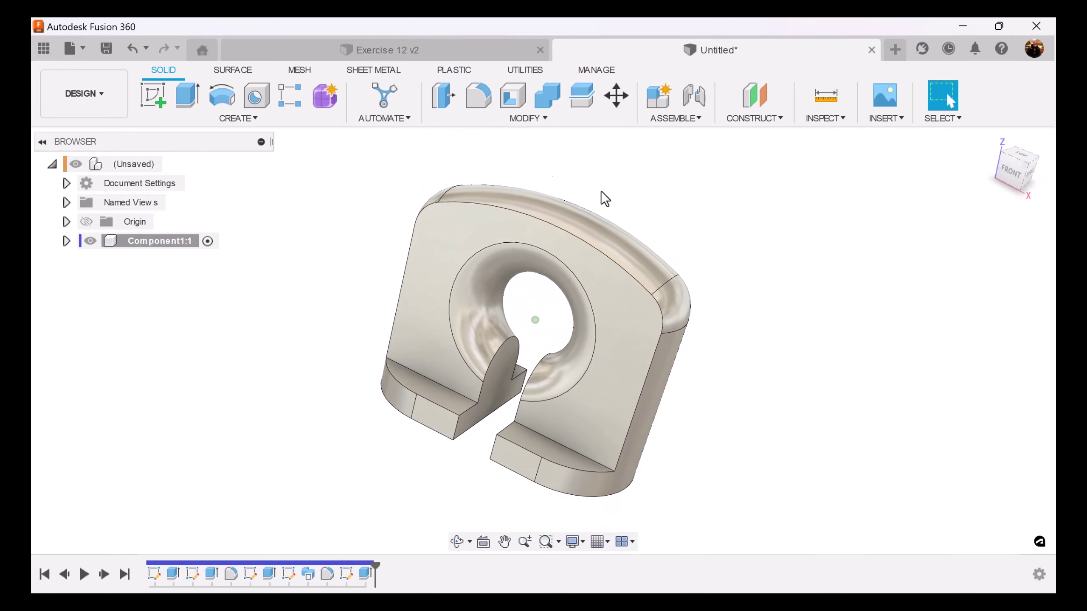
# Fillet the upright plate's top and outer curved edge chains at 20 mm
pyautogui.click(480, 97)
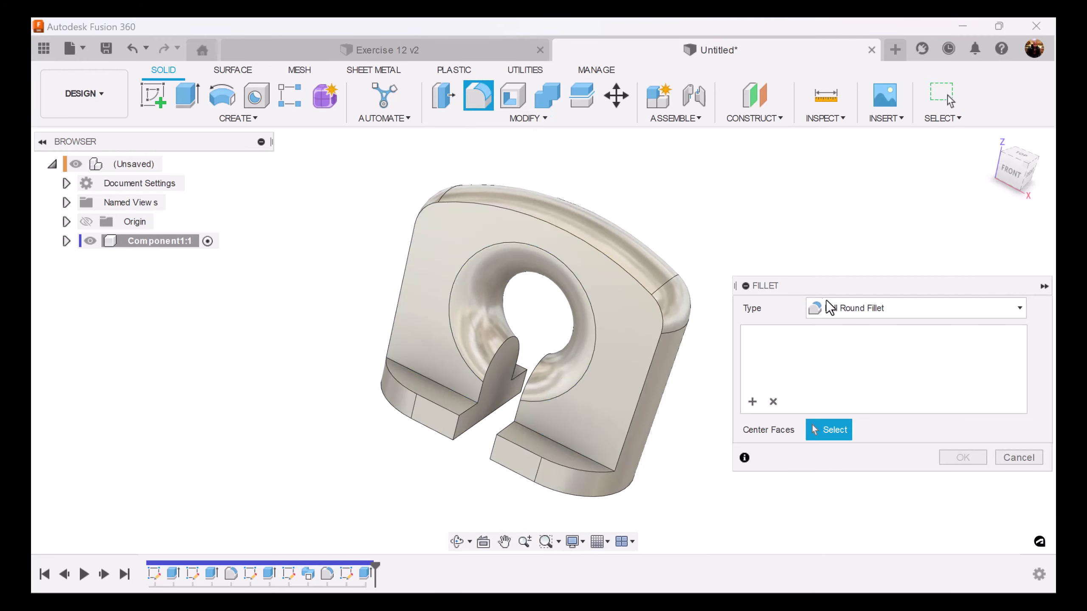
pyautogui.click(859, 311)
pyautogui.click(855, 328)
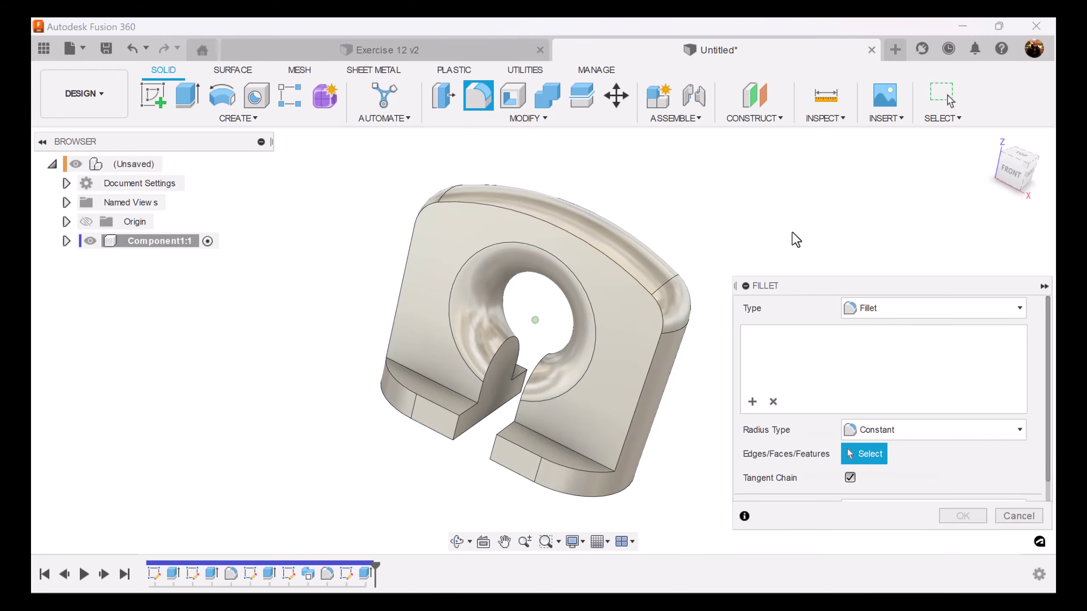
pyautogui.click(569, 235)
pyautogui.moveTo(569, 235)
pyautogui.keyDown('shift'); pyautogui.mouseDown(button='middle')
pyautogui.moveTo(706, 204)
pyautogui.moveTo(588, 246)
pyautogui.mouseUp(button='middle'); pyautogui.keyUp('shift')
pyautogui.click(588, 246)
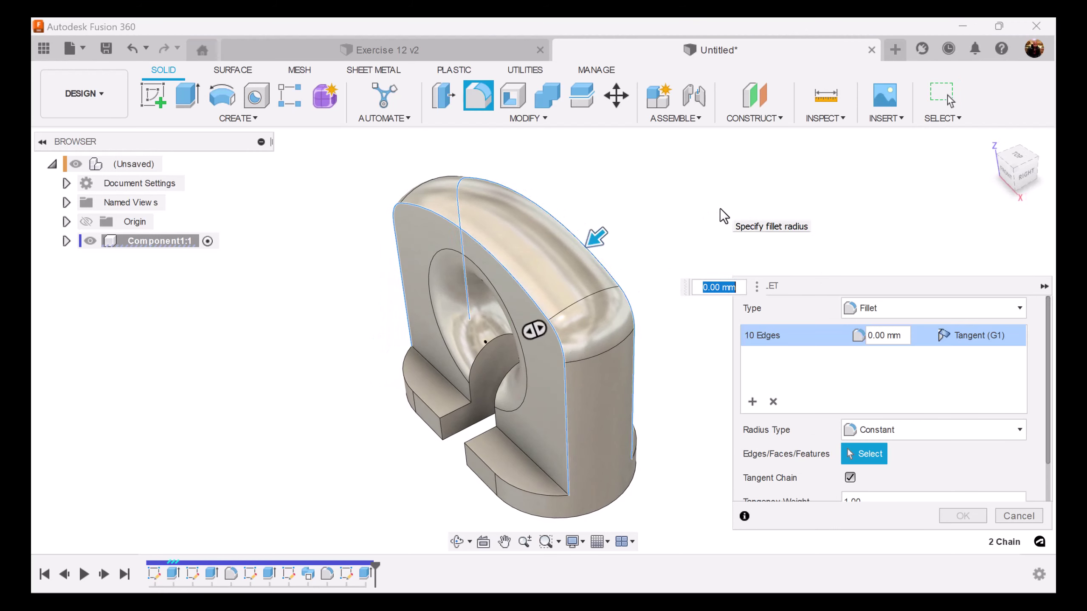
pyautogui.write('20')
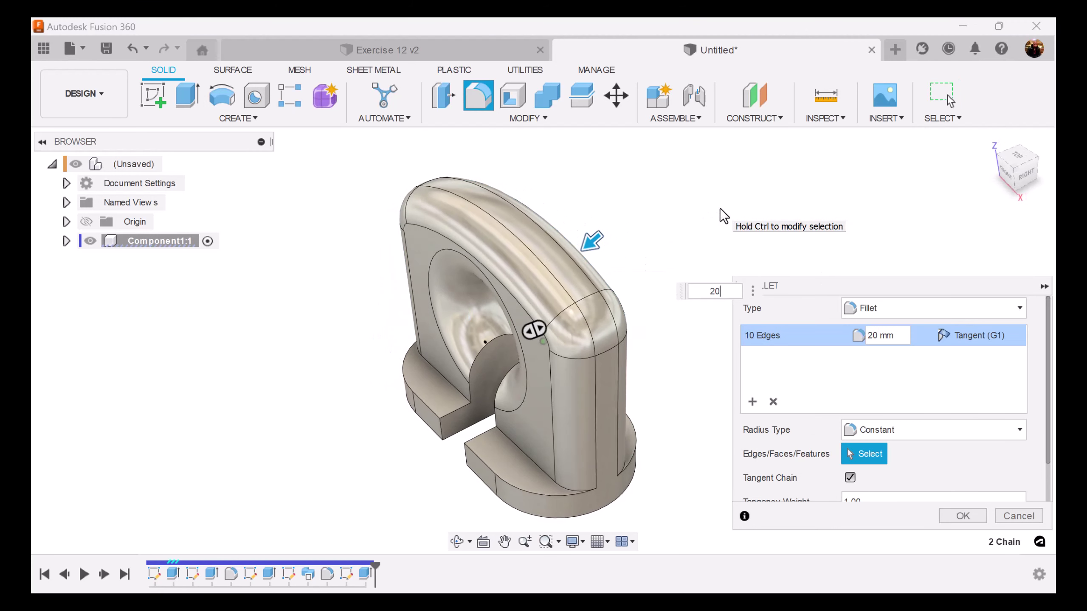
pyautogui.keyDown('shift'); pyautogui.moveTo(720, 208); pyautogui.dragTo(741, 336, button='middle'); pyautogui.keyUp('shift')
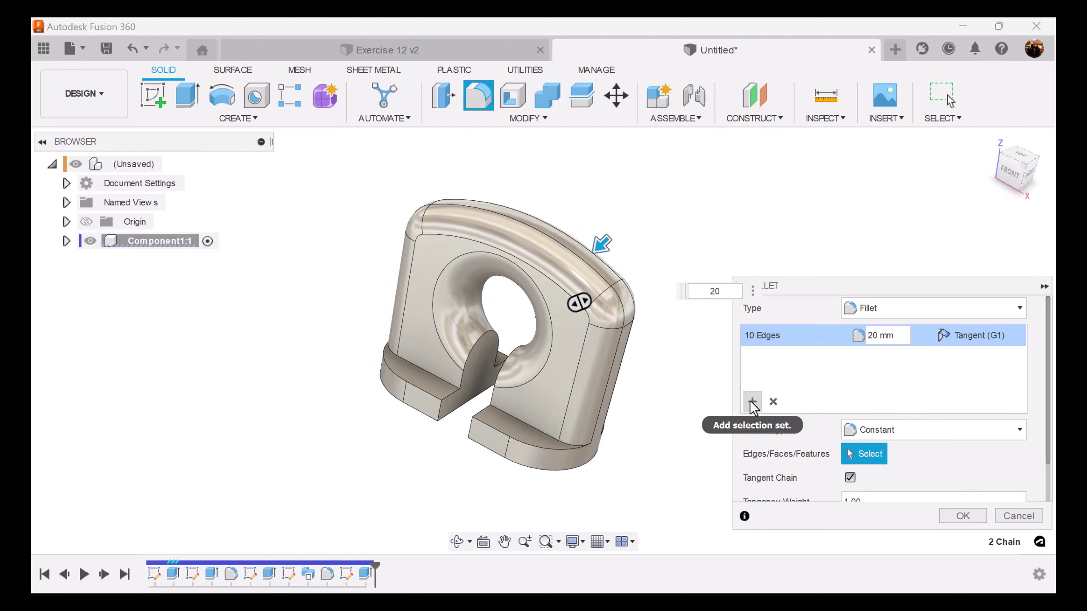
# Add a second fillet set of base, slot and prong edges at 5 mm, and apply both sets
pyautogui.click(752, 401)
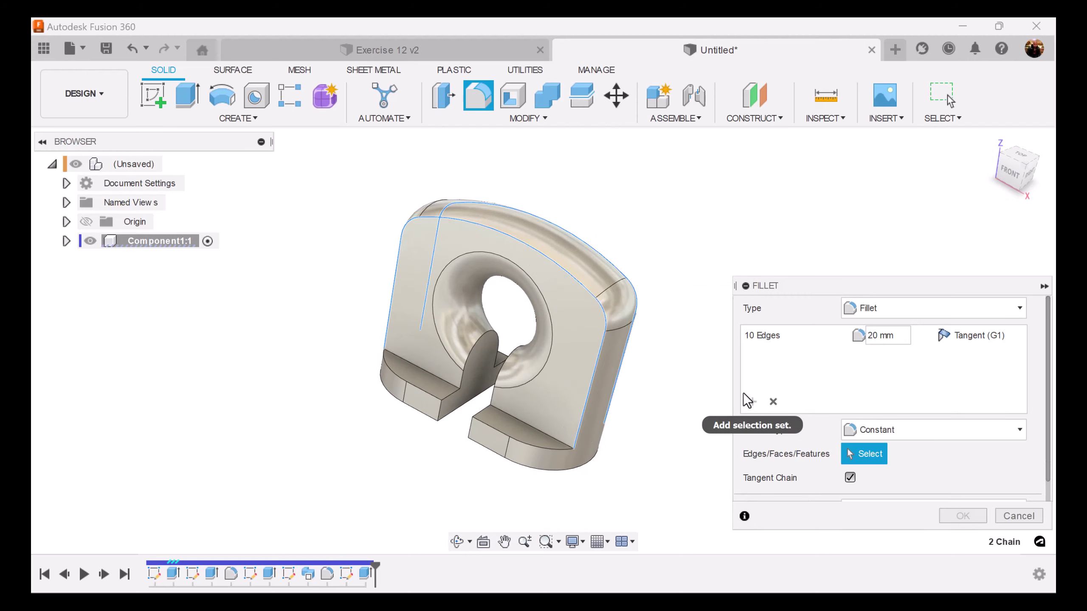
pyautogui.click(412, 365)
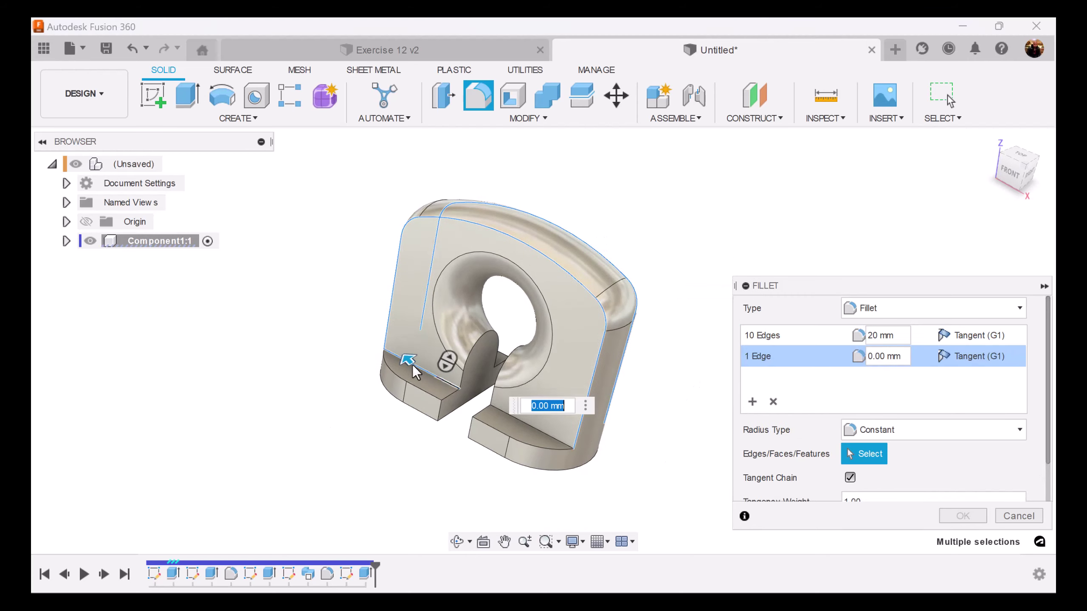
pyautogui.click(533, 443)
pyautogui.click(550, 437)
pyautogui.keyDown('shift'); pyautogui.moveTo(702, 456); pyautogui.dragTo(556, 409, button='middle'); pyautogui.keyUp('shift')
pyautogui.click(557, 410)
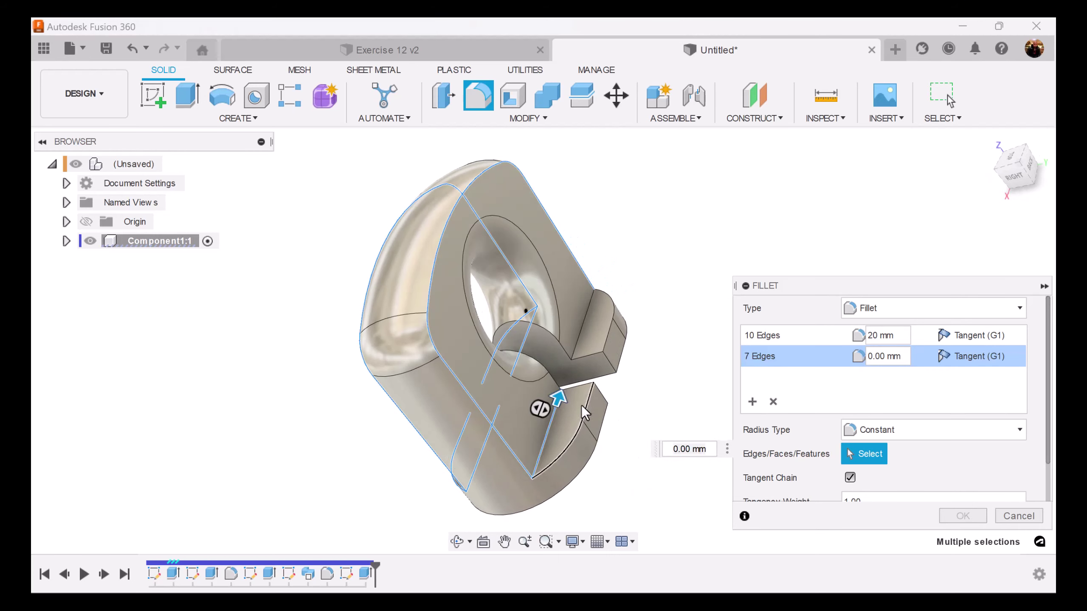
pyautogui.click(580, 405)
pyautogui.click(581, 337)
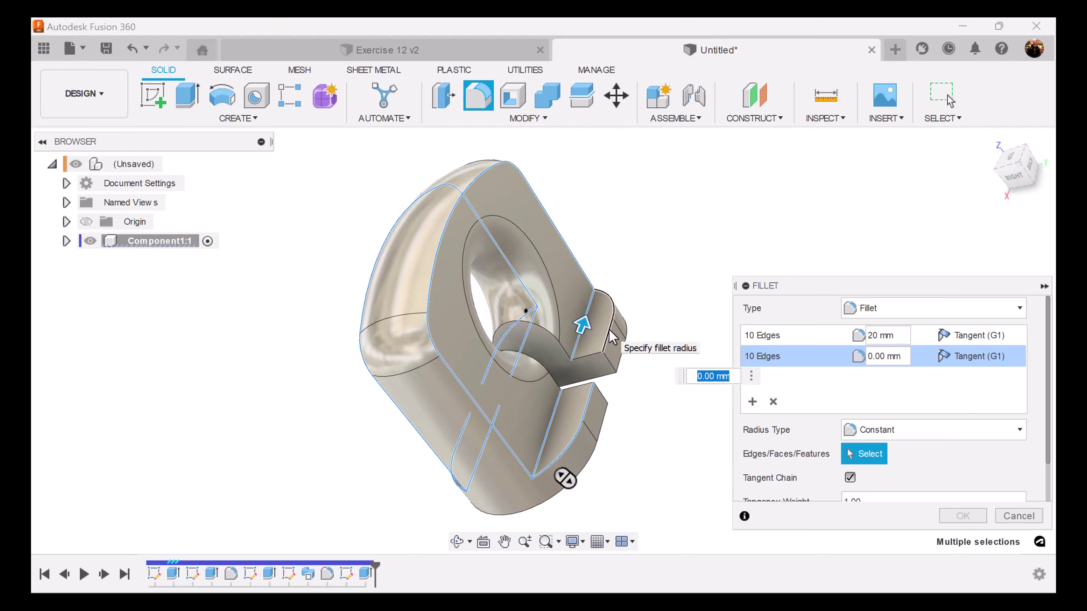
pyautogui.click(604, 350)
pyautogui.write('5')
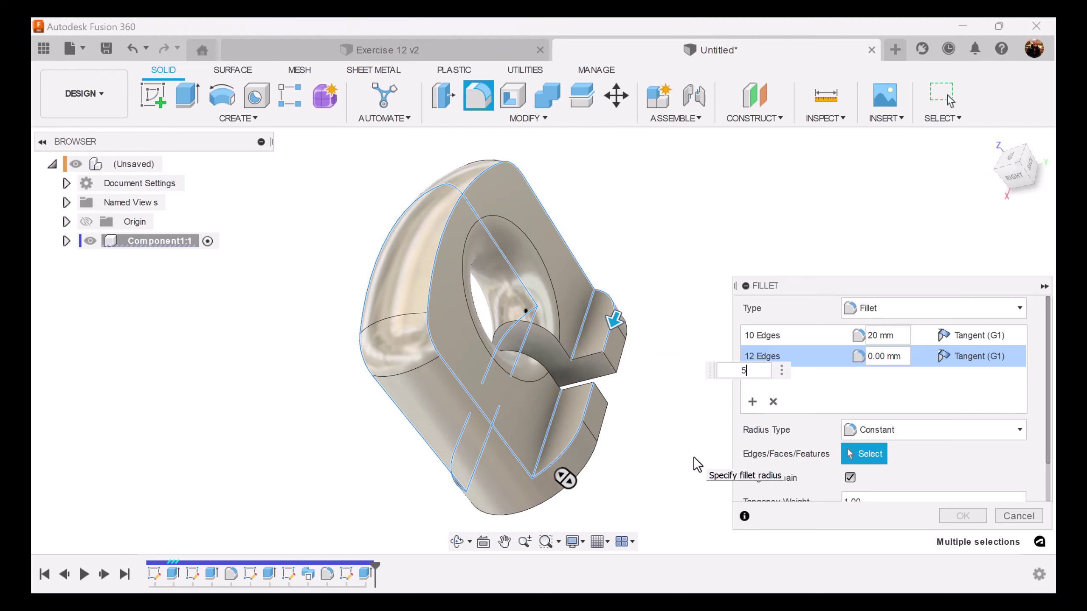
pyautogui.click(945, 518)
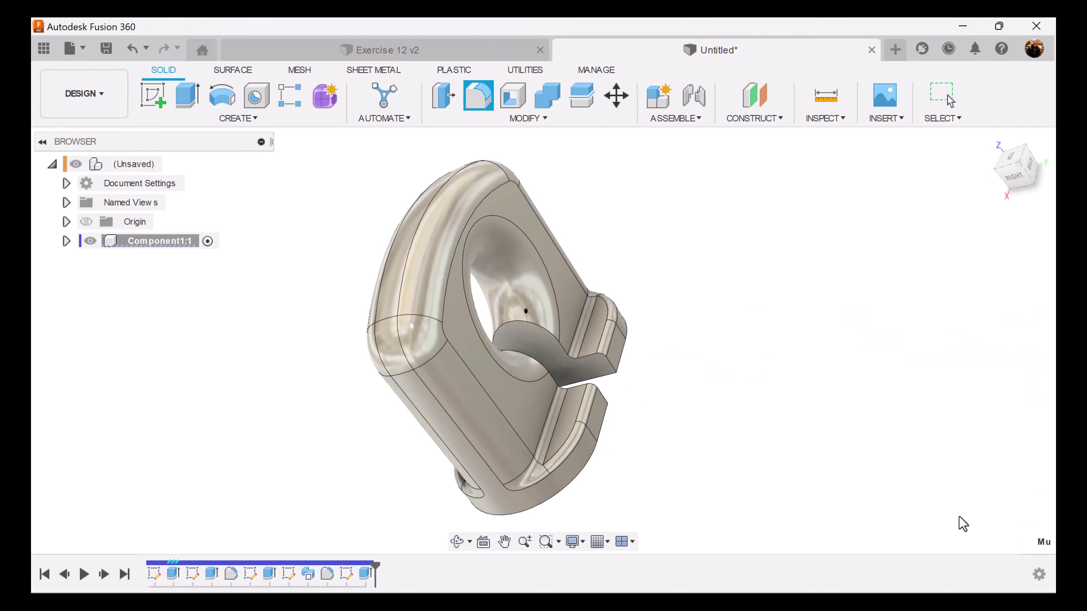
pyautogui.keyDown('shift'); pyautogui.moveTo(820, 473); pyautogui.dragTo(830, 433, button='middle'); pyautogui.keyUp('shift')
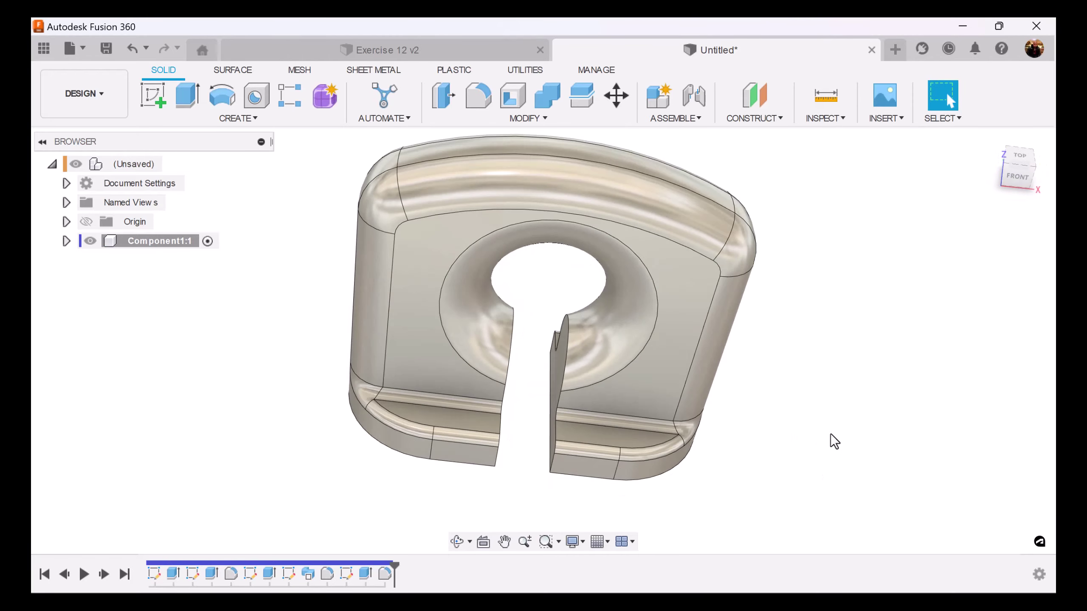